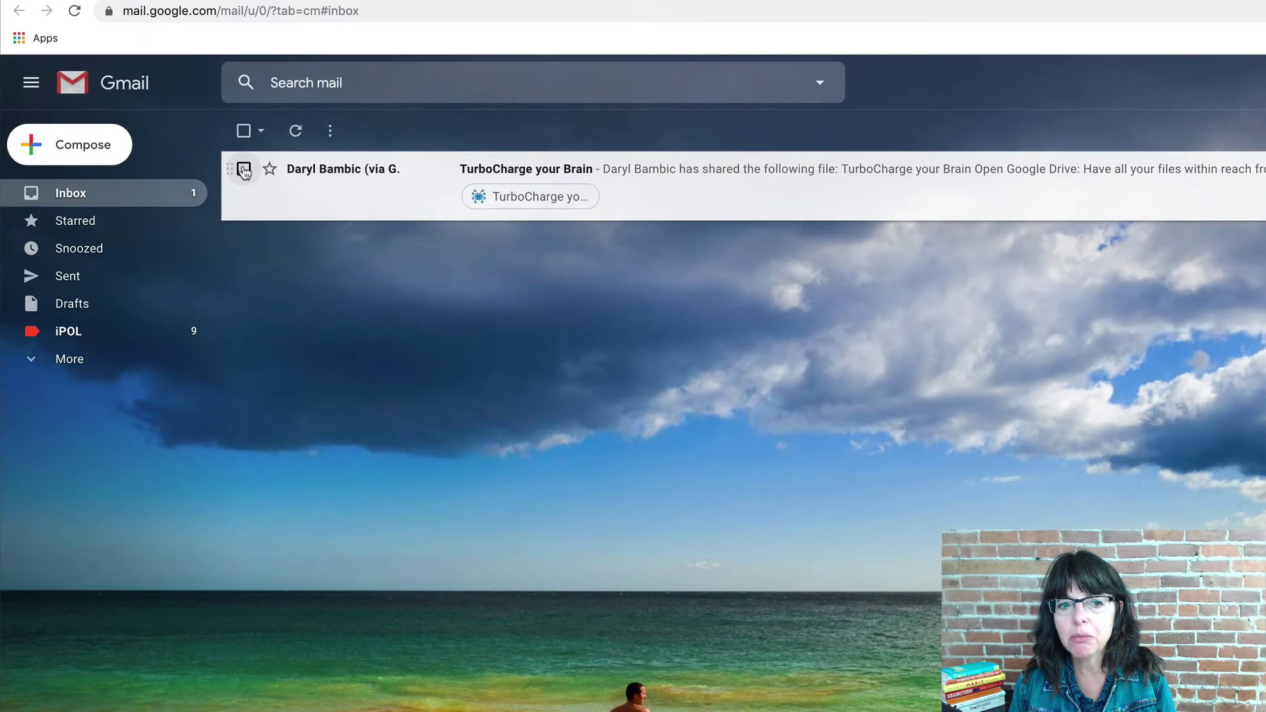
# - Add the inbox email about TurboCharge your Brain to Tasks
pyautogui.click(175, 165)
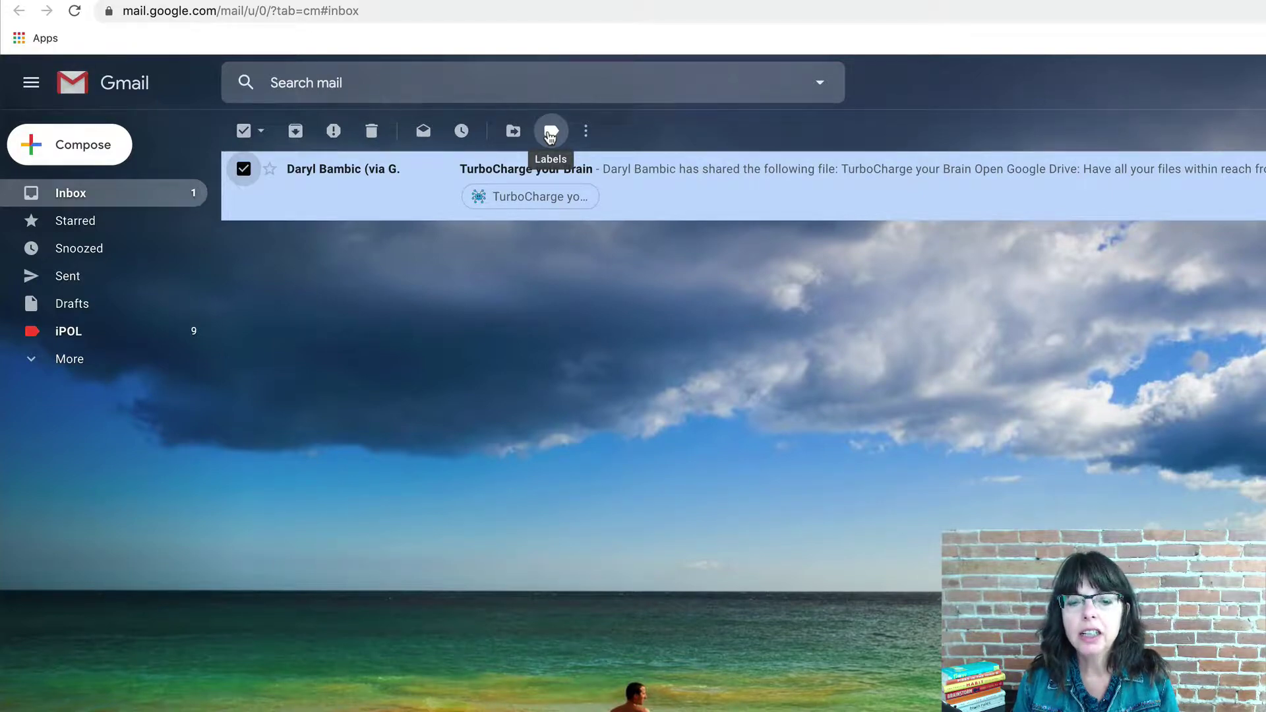
pyautogui.click(587, 131)
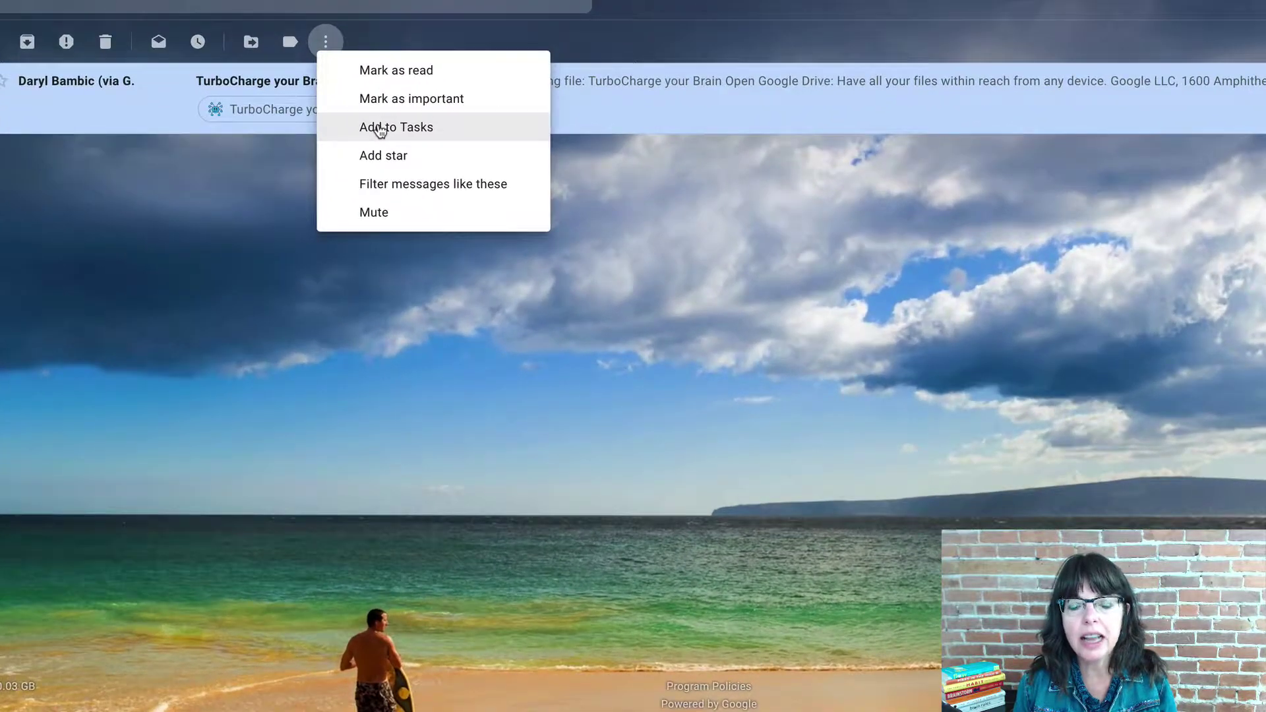
pyautogui.click(381, 129)
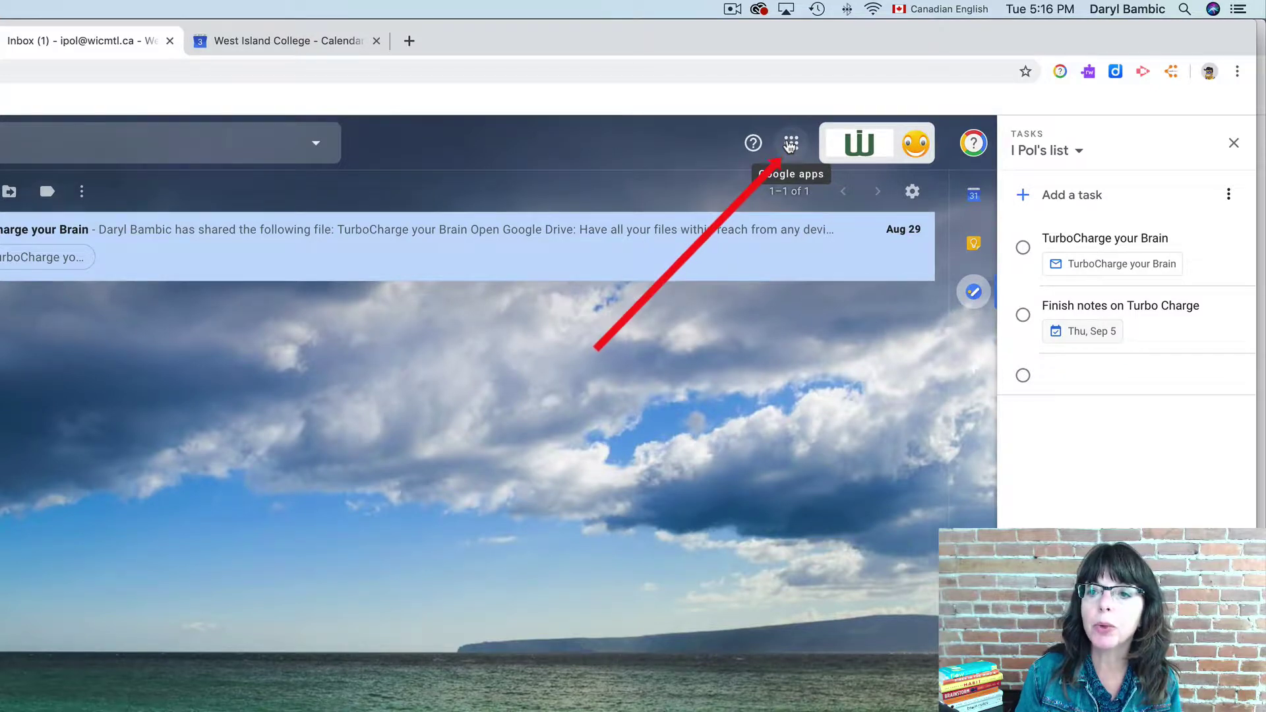
# - Open Google Calendar and hide the Reminders and Study Group calendars
pyautogui.click(789, 147)
pyautogui.click(846, 238)
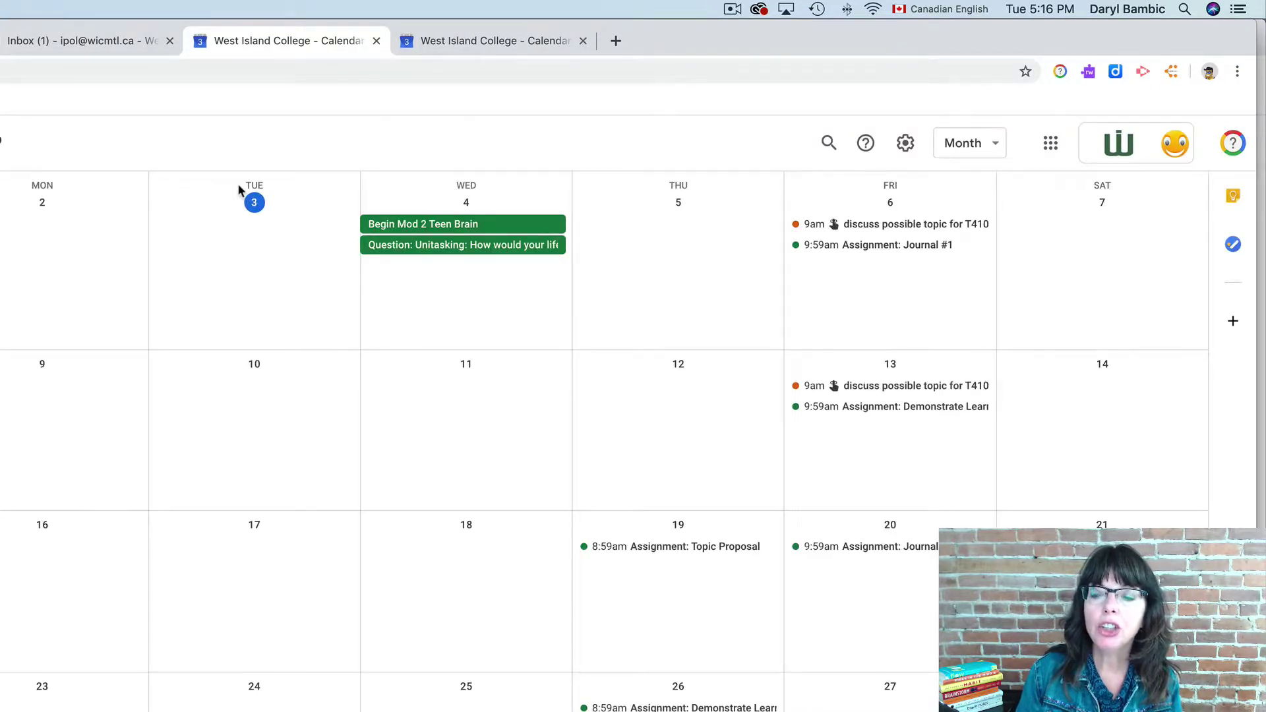
pyautogui.click(1053, 145)
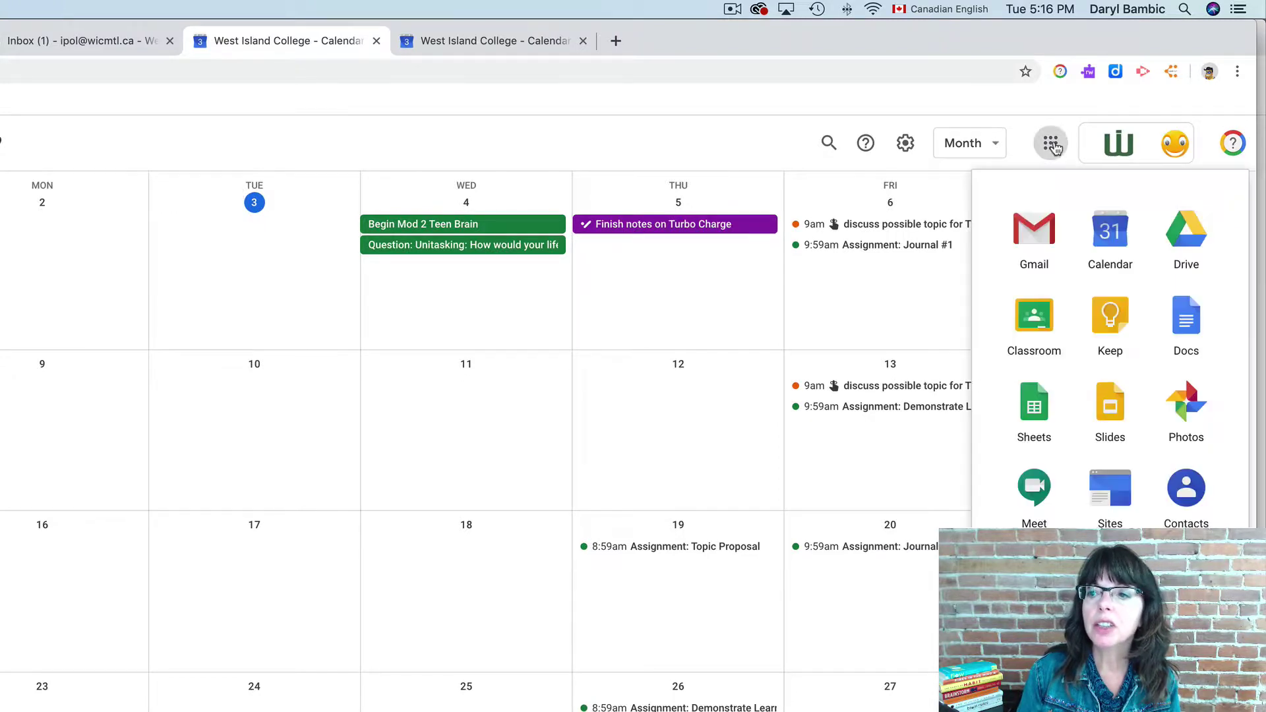
pyautogui.moveTo(1039, 330)
pyautogui.mouseDown()
pyautogui.moveTo(1098, 246)
pyautogui.moveTo(1035, 313)
pyautogui.mouseUp()
pyautogui.click(684, 127)
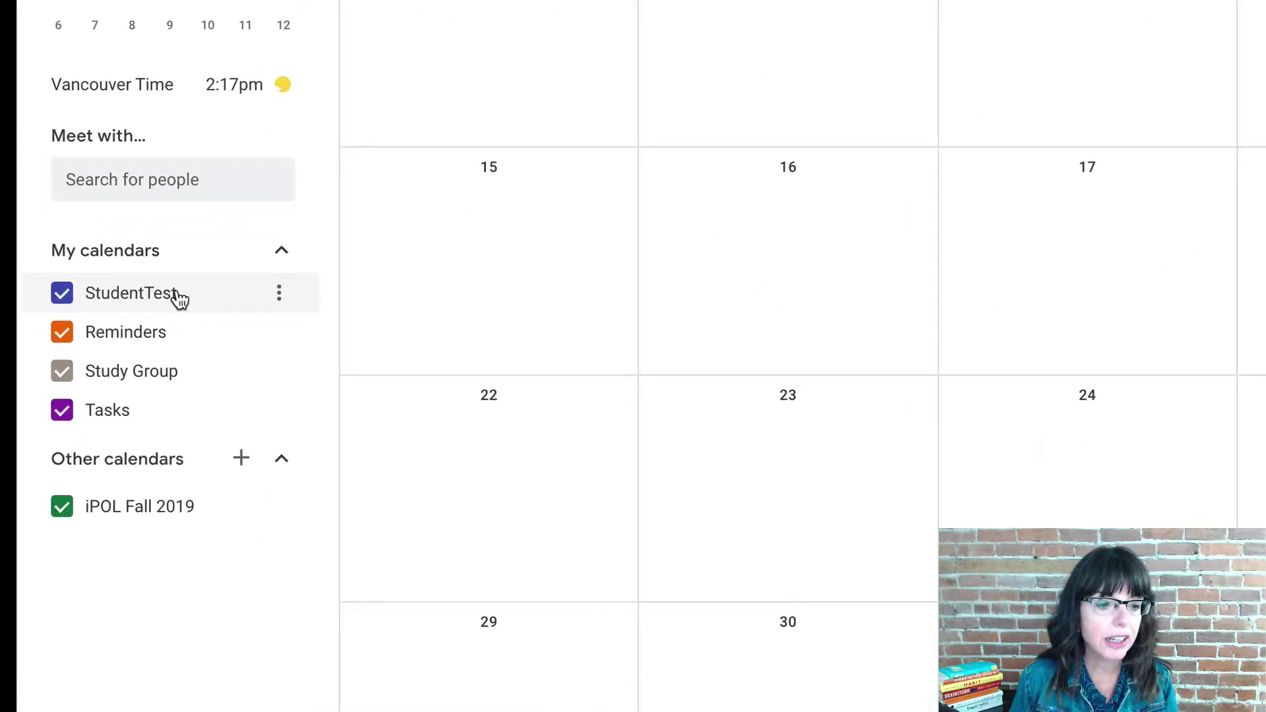
pyautogui.click(62, 332)
pyautogui.click(62, 371)
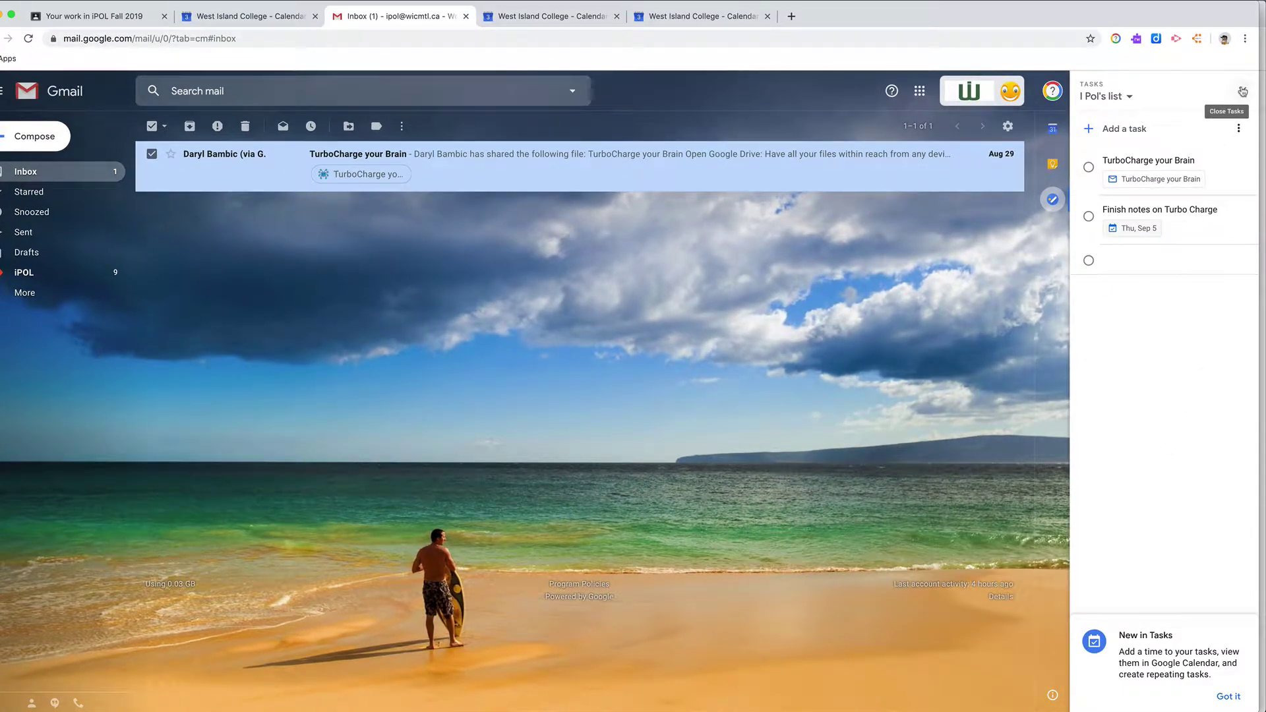
# - In Gmail, close and reopen Tasks, hiding and restoring the app side panel in between
pyautogui.click(1242, 92)
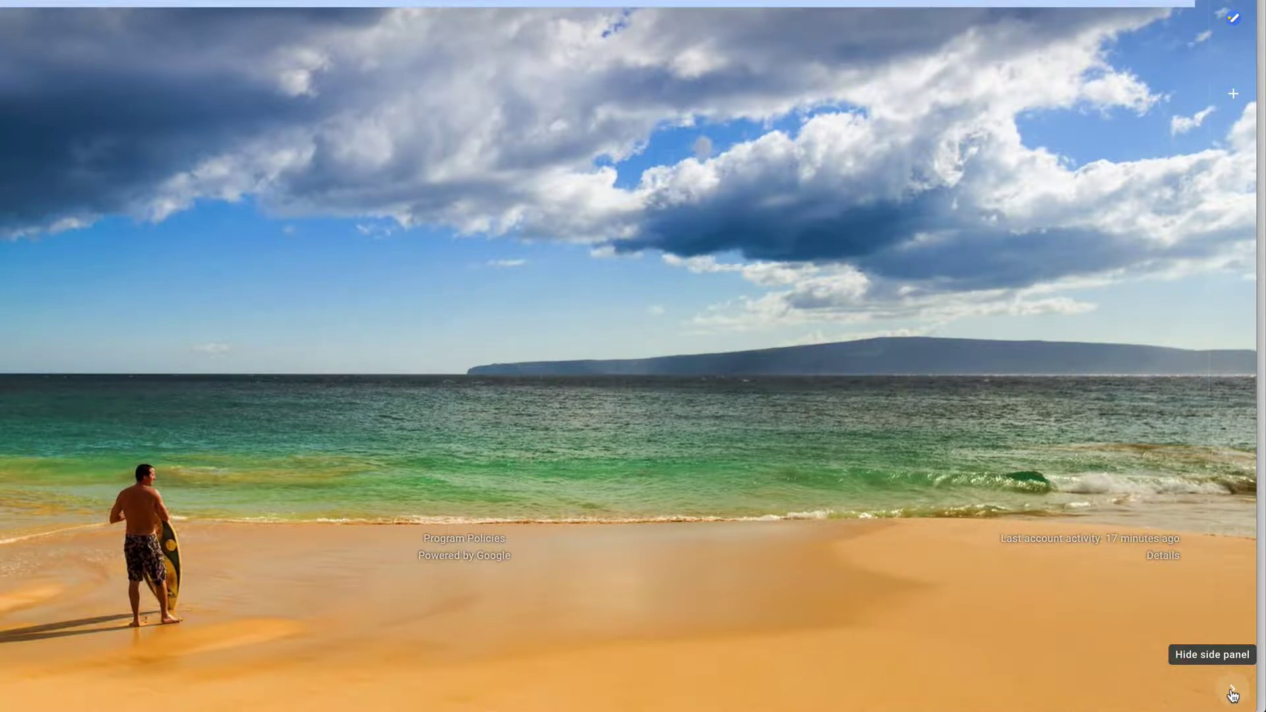
pyautogui.click(1232, 694)
pyautogui.click(1232, 694)
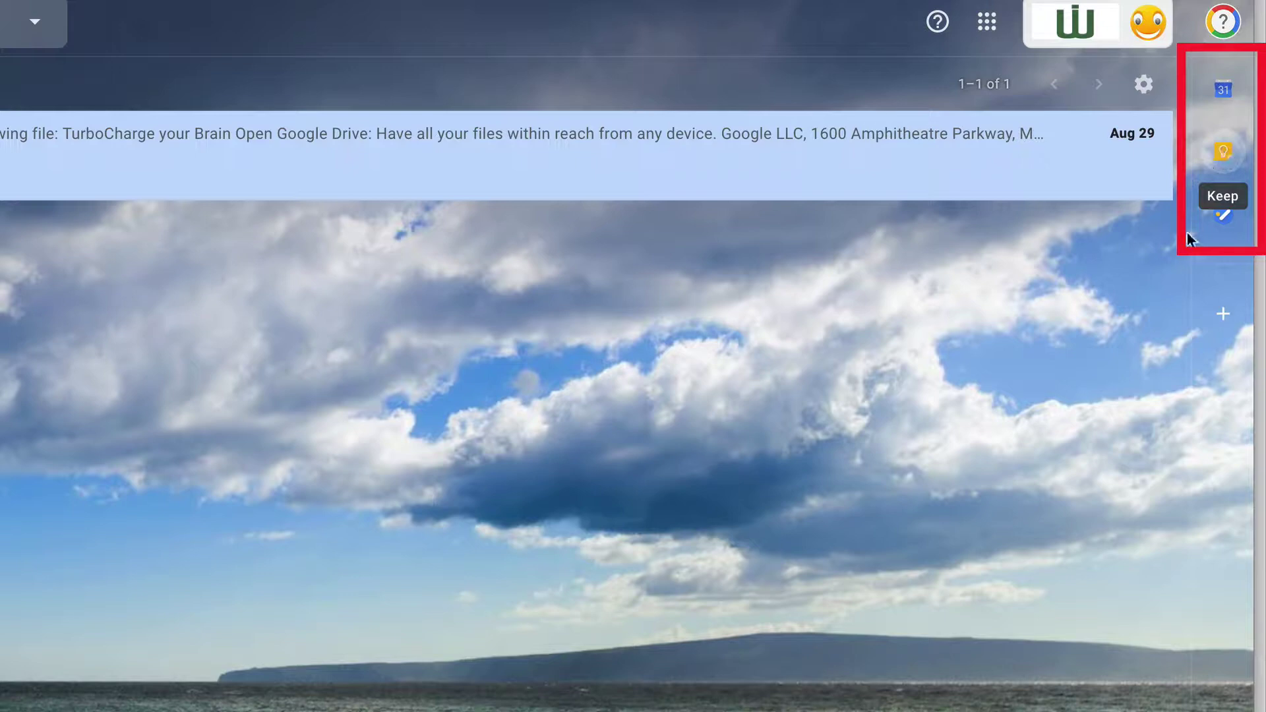
pyautogui.click(1225, 216)
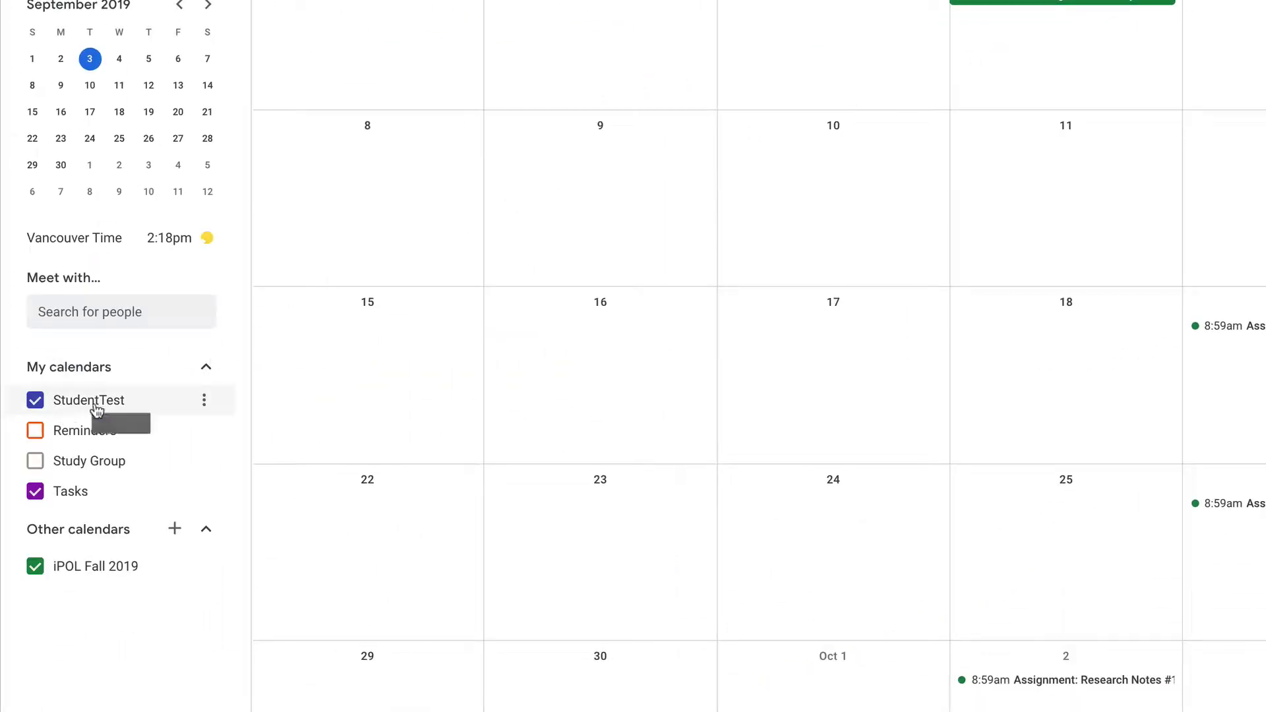
# - In Google Calendar, show the Reminders calendar and add a task named "Go to movies" to the current task list
pyautogui.click(35, 433)
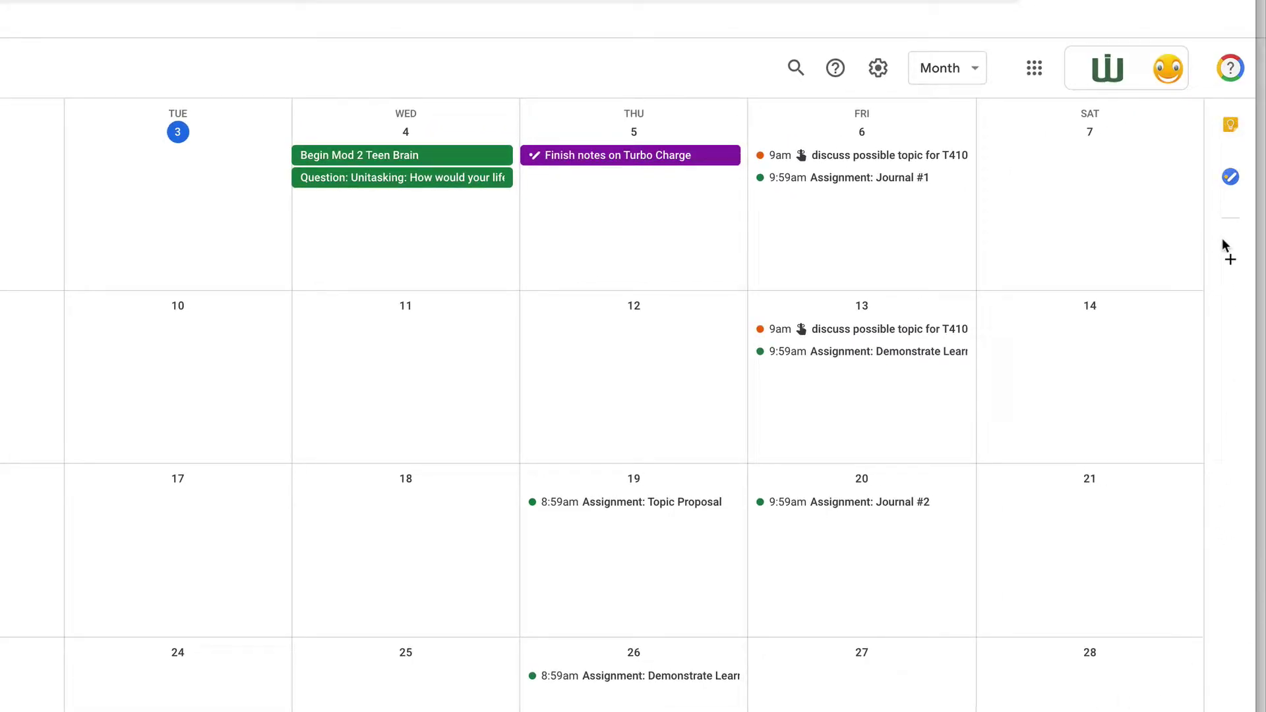
pyautogui.click(1230, 178)
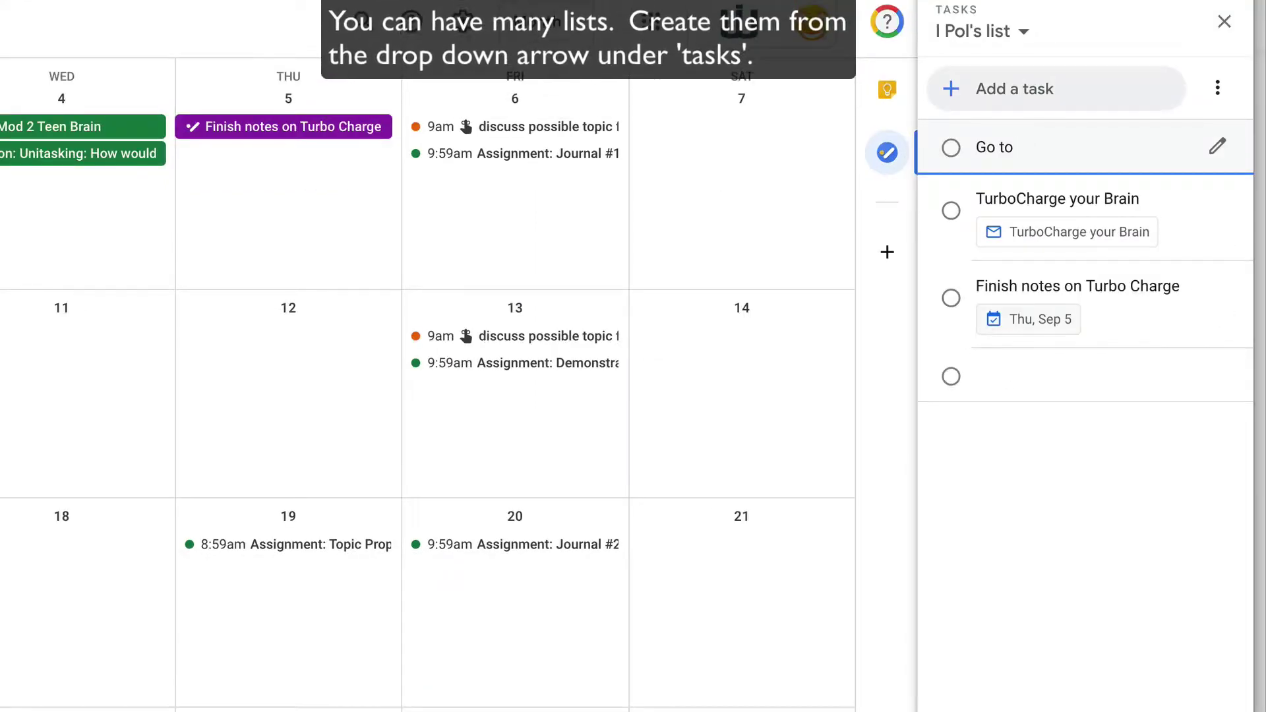
pyautogui.write('o to mo')
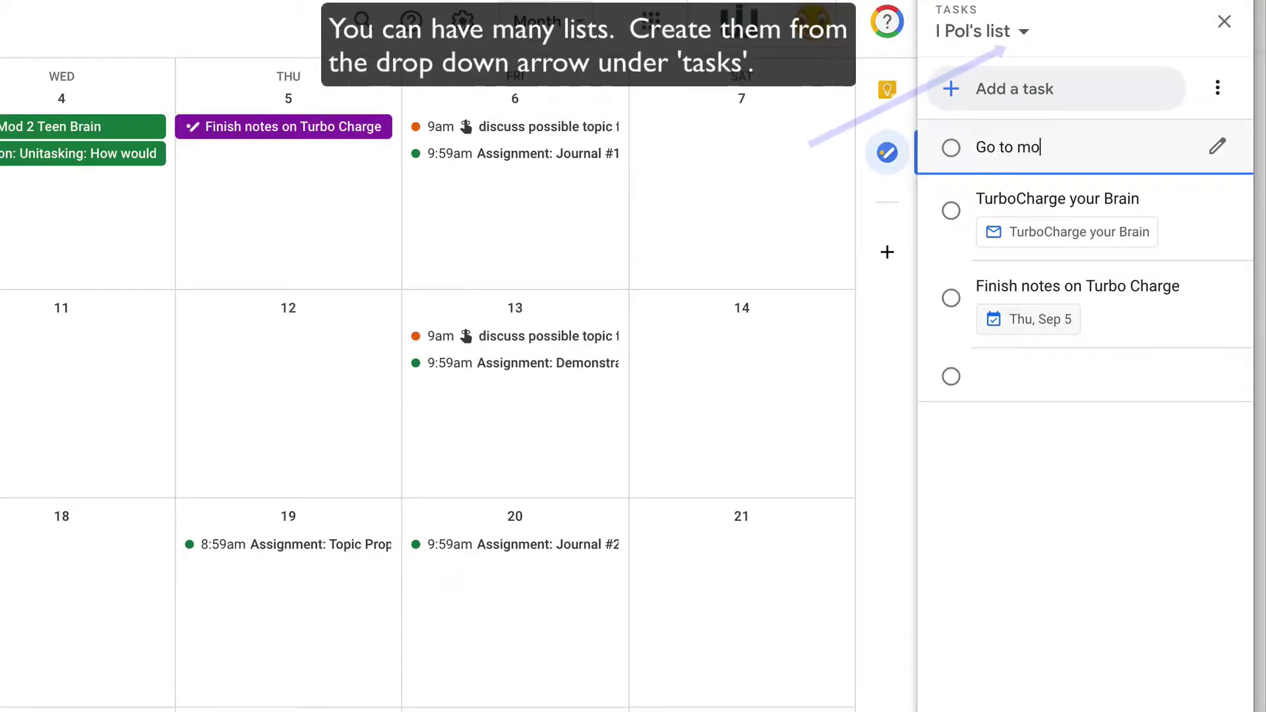
pyautogui.write('vies')
pyautogui.press('Return')
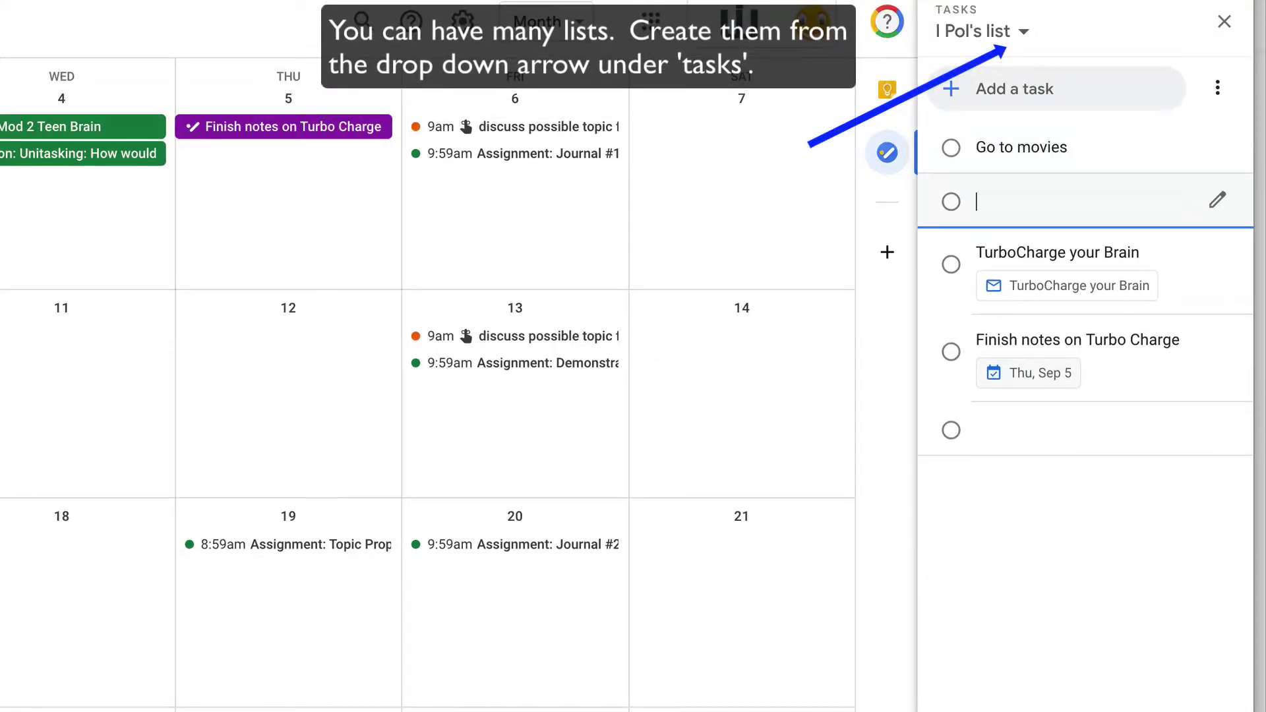
pyautogui.click(1045, 635)
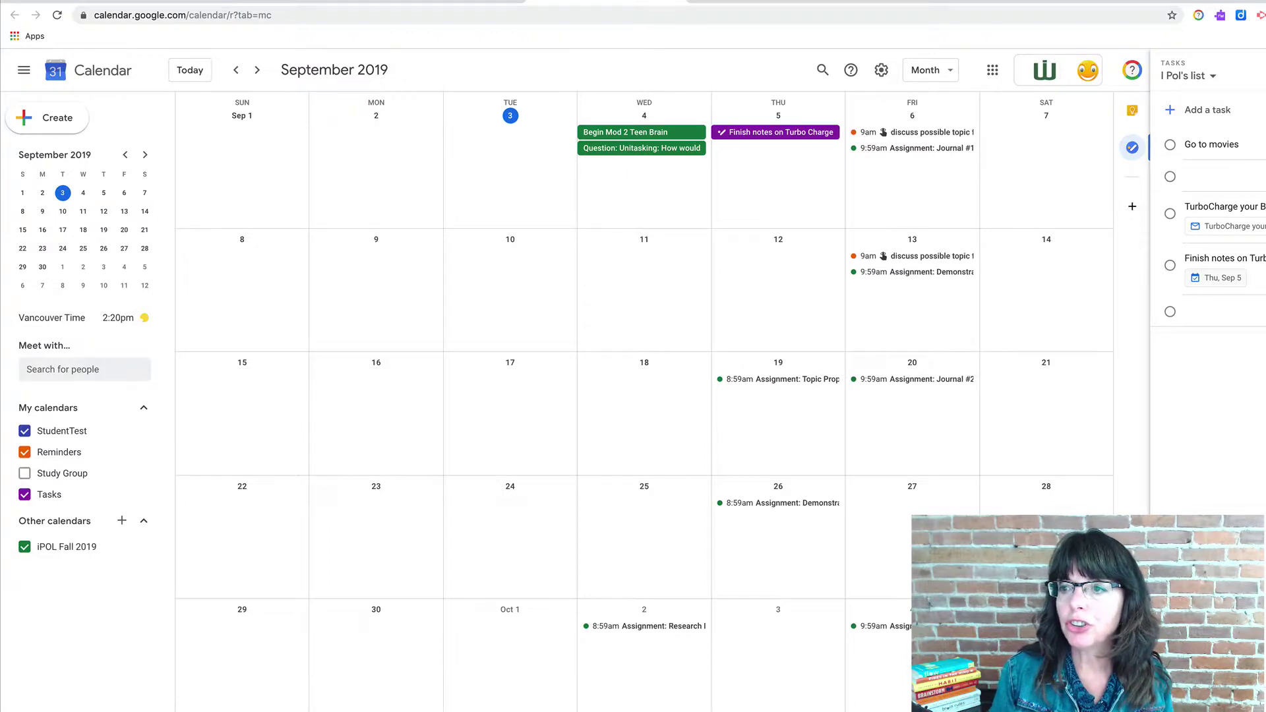
pyautogui.click(1265, 70)
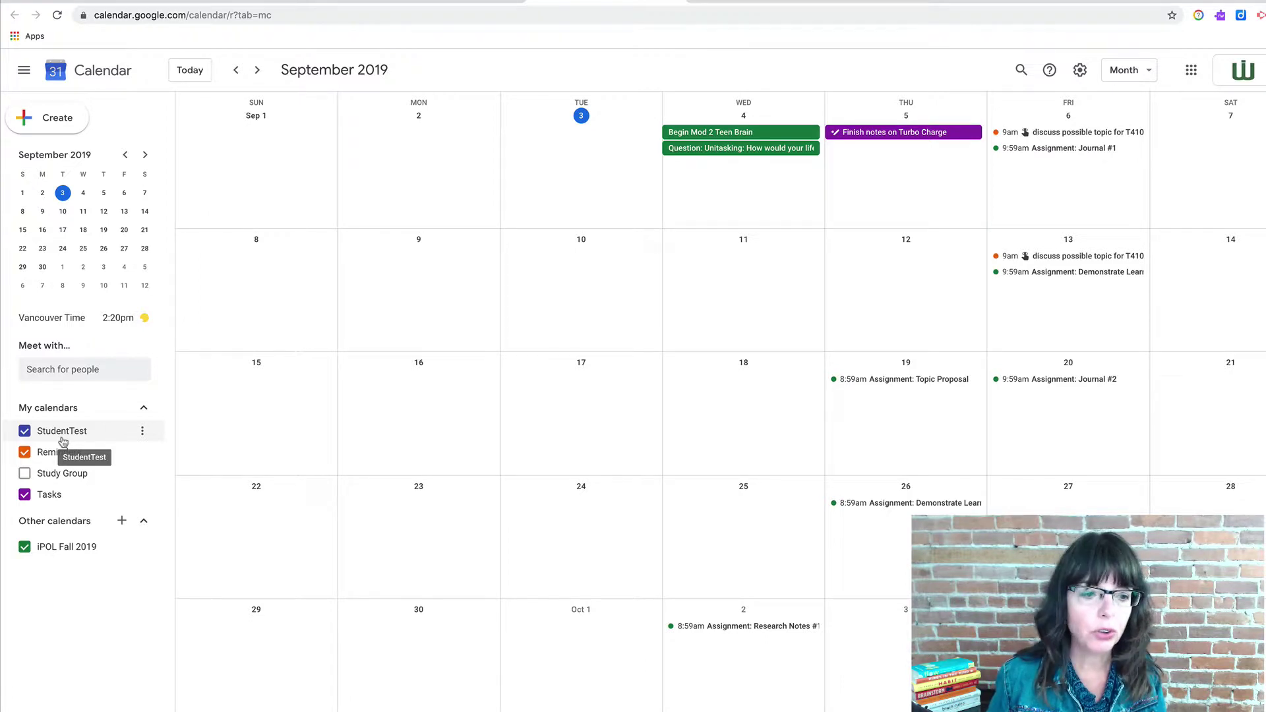
# - Hide the Reminders, Tasks and iPOL Fall 2019 calendars so only StudentTest is displayed
pyautogui.click(25, 454)
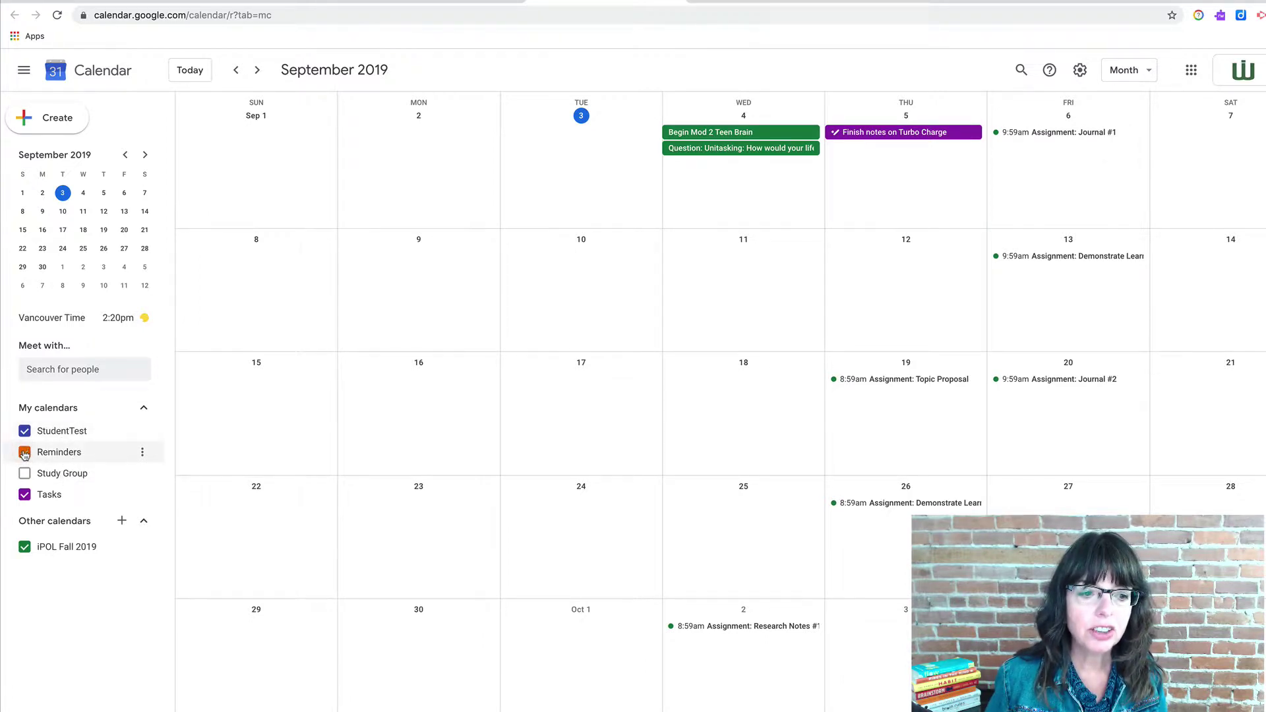
pyautogui.click(24, 494)
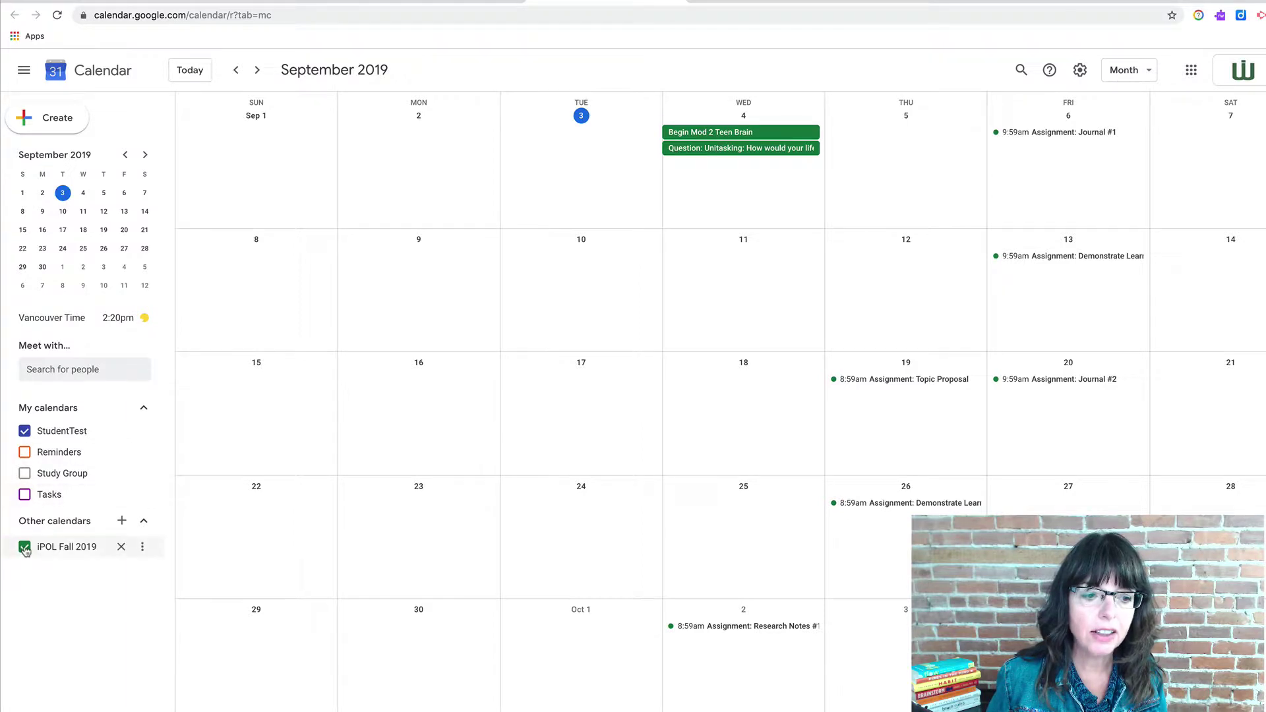
pyautogui.click(25, 548)
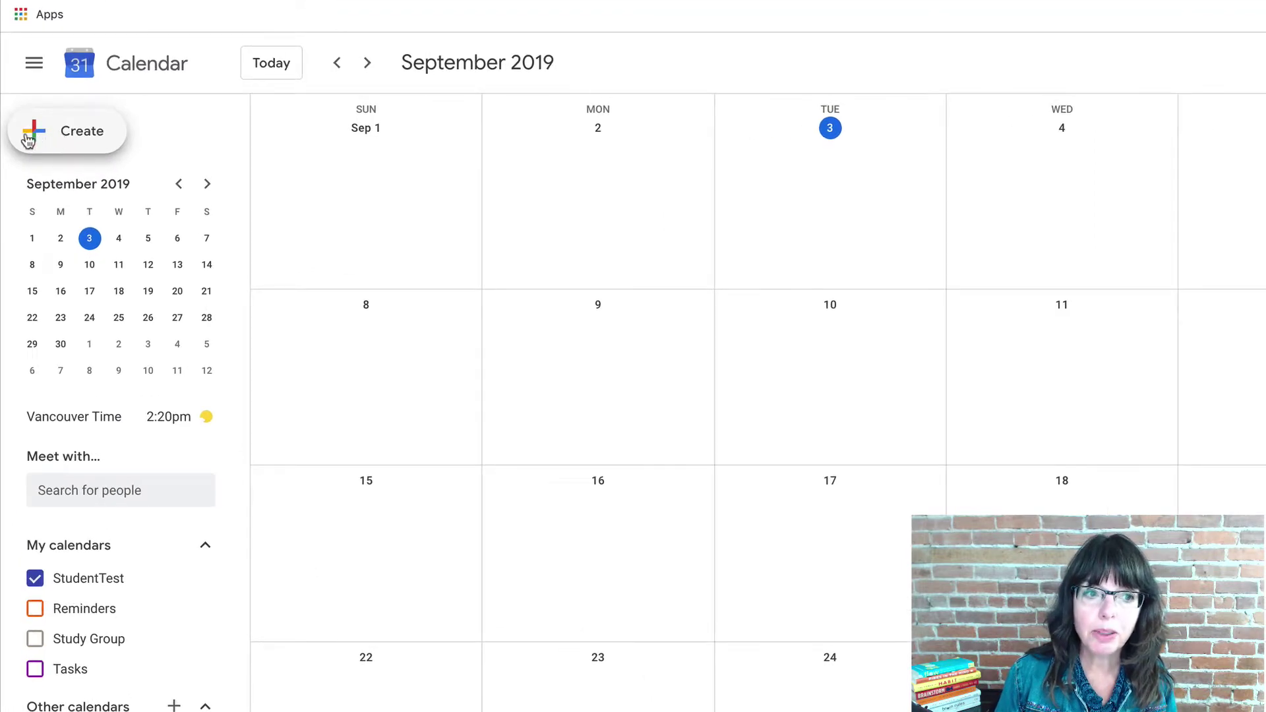
# - Create and save an event titled "Project thinking time" on September 7, 2019 in the StudentTest calendar
pyautogui.click(42, 128)
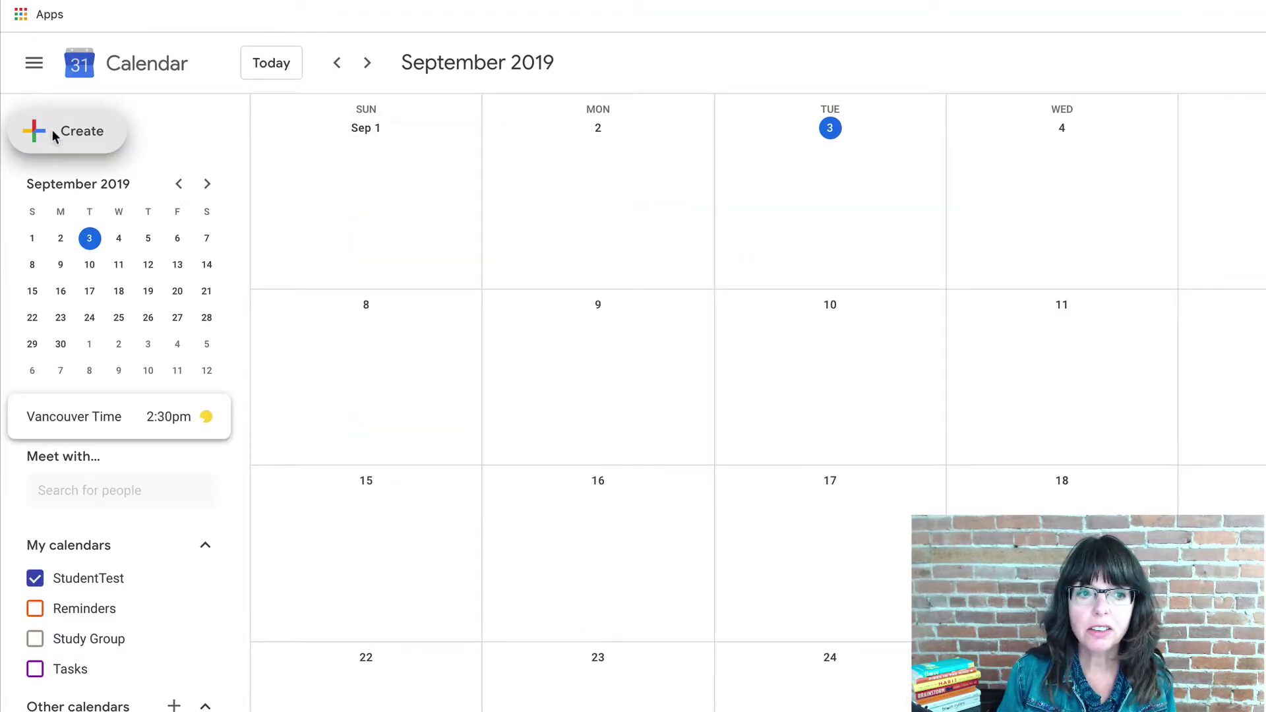
pyautogui.click(53, 129)
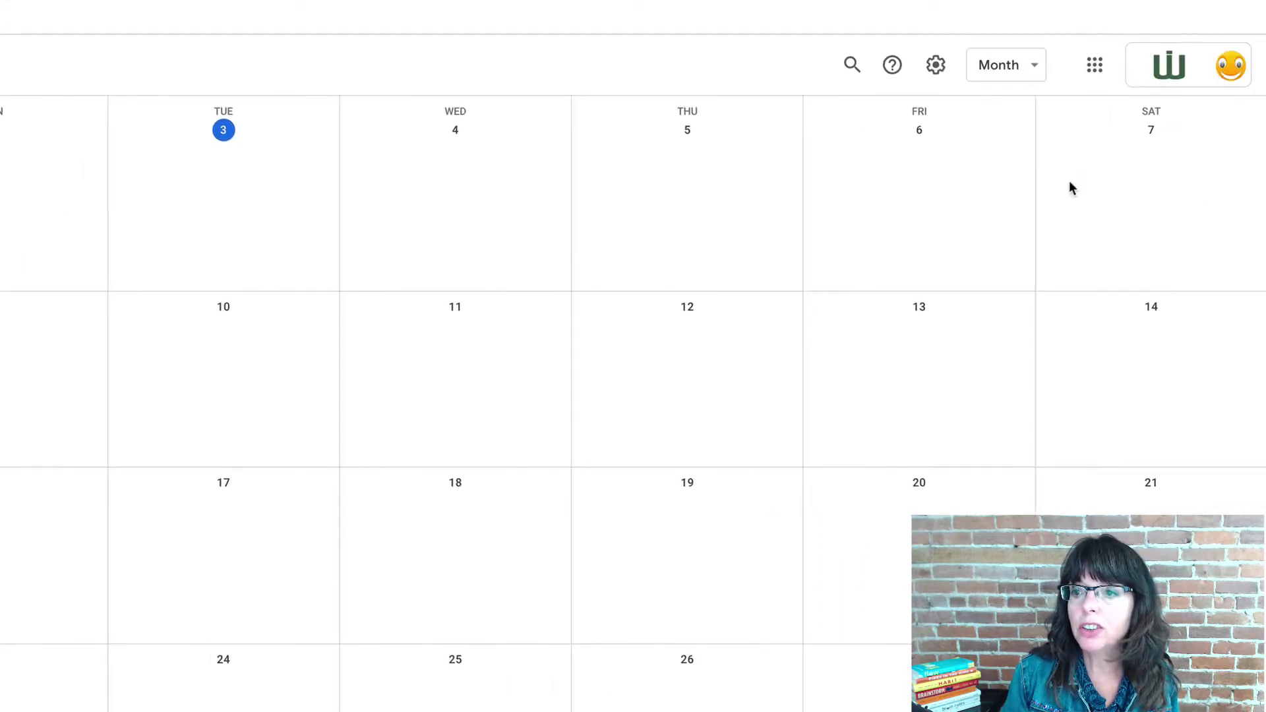
pyautogui.click(1027, 181)
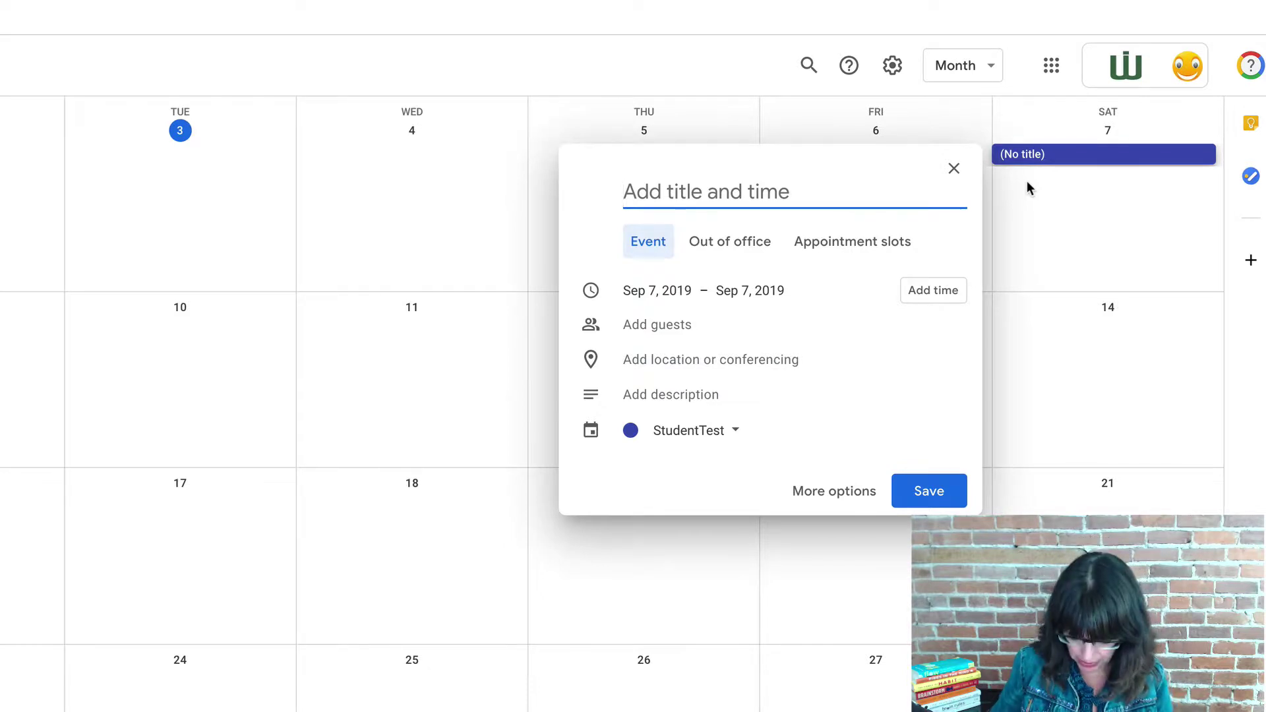
pyautogui.write('Projec')
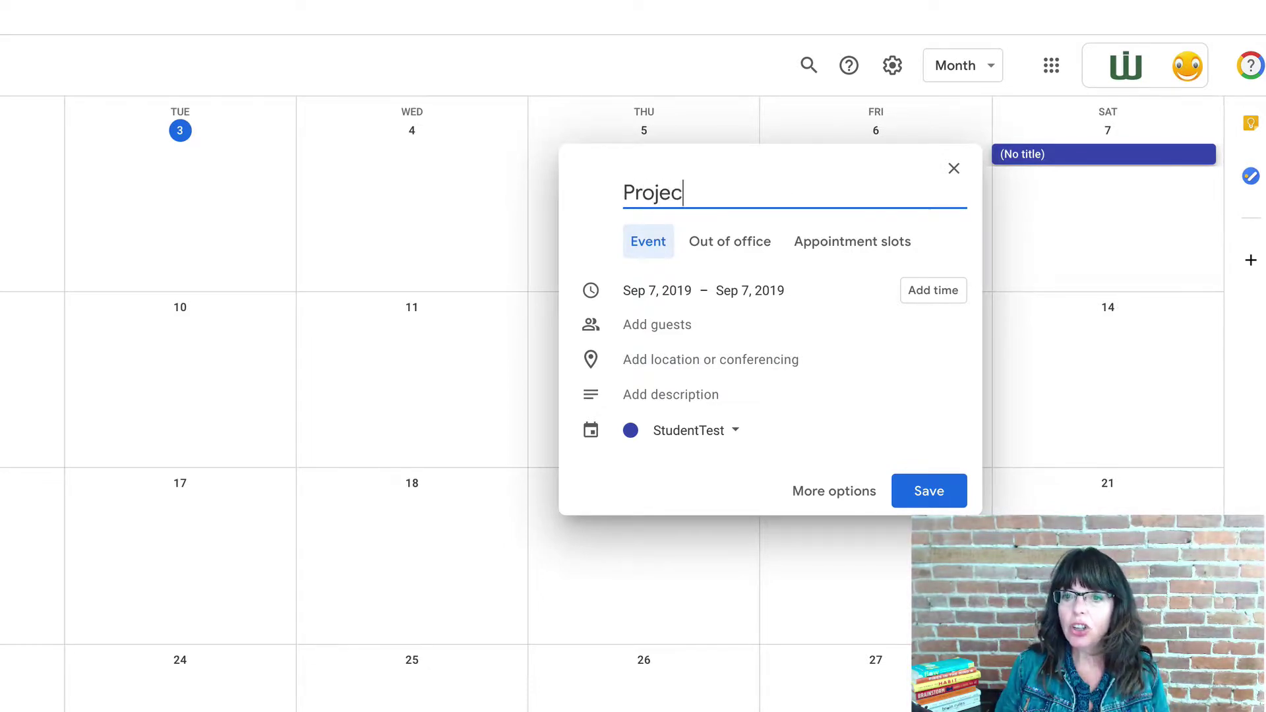
pyautogui.write('t thin')
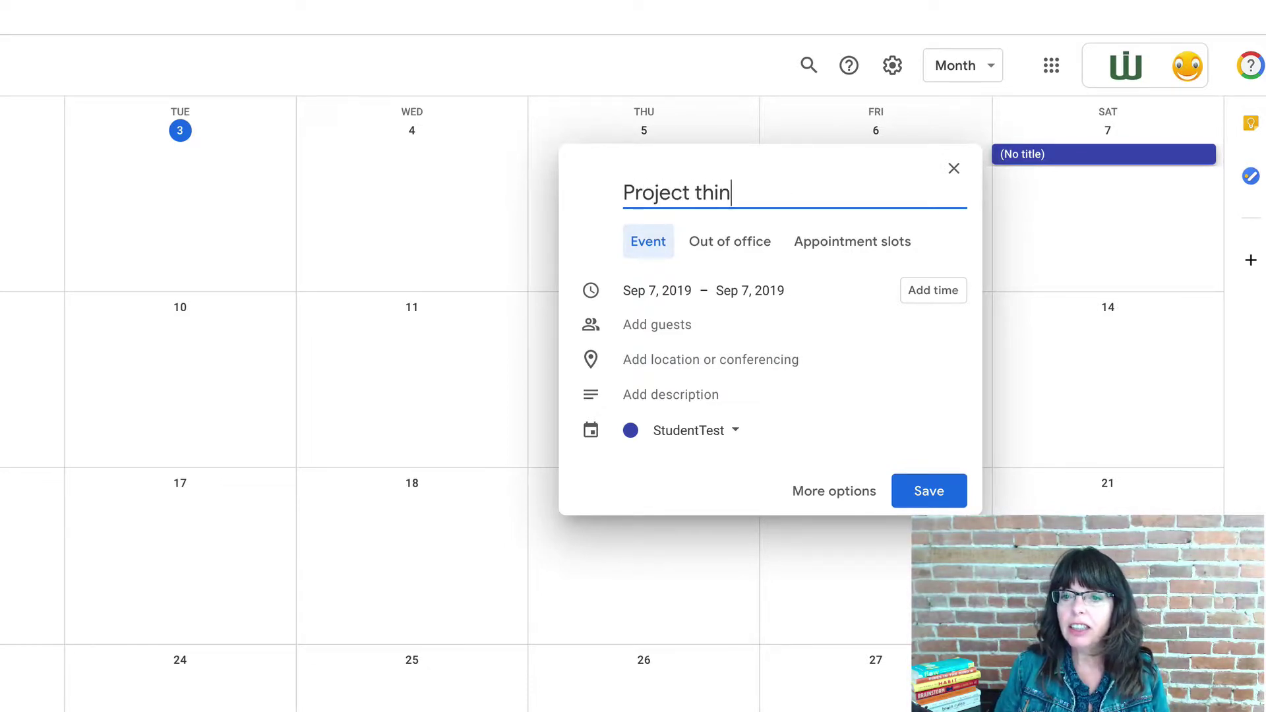
pyautogui.write('king ti')
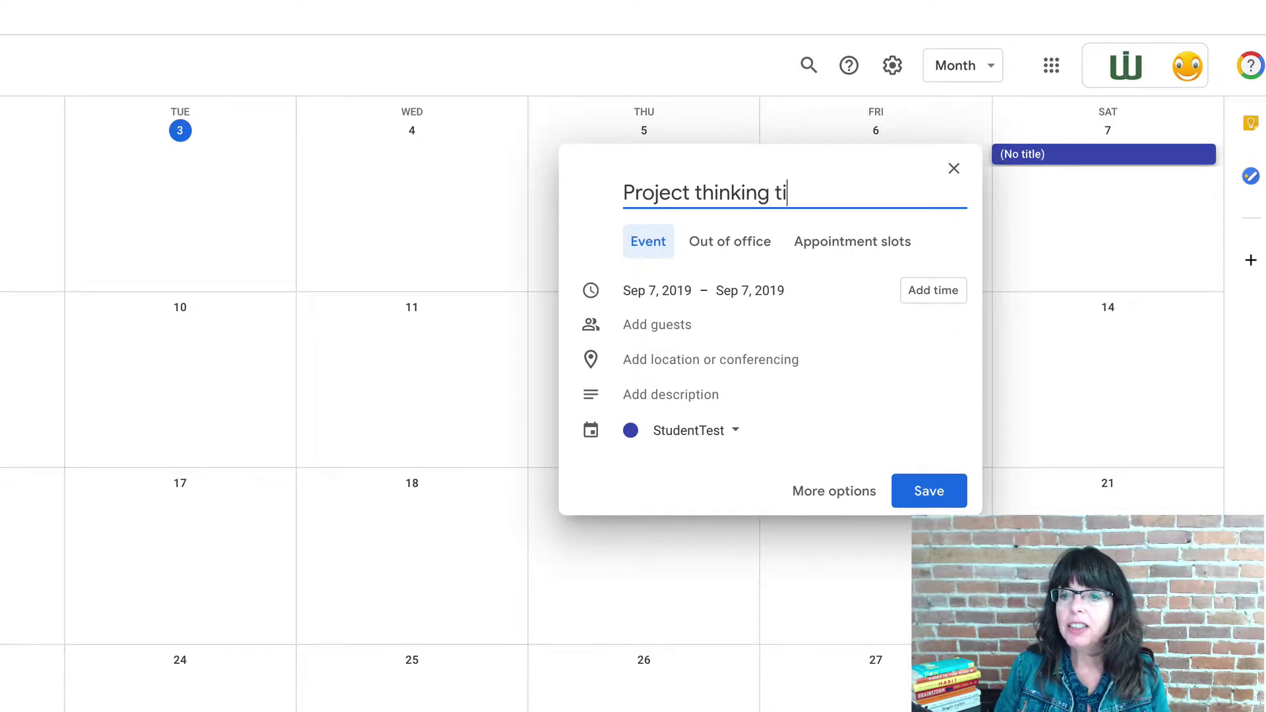
pyautogui.write('me')
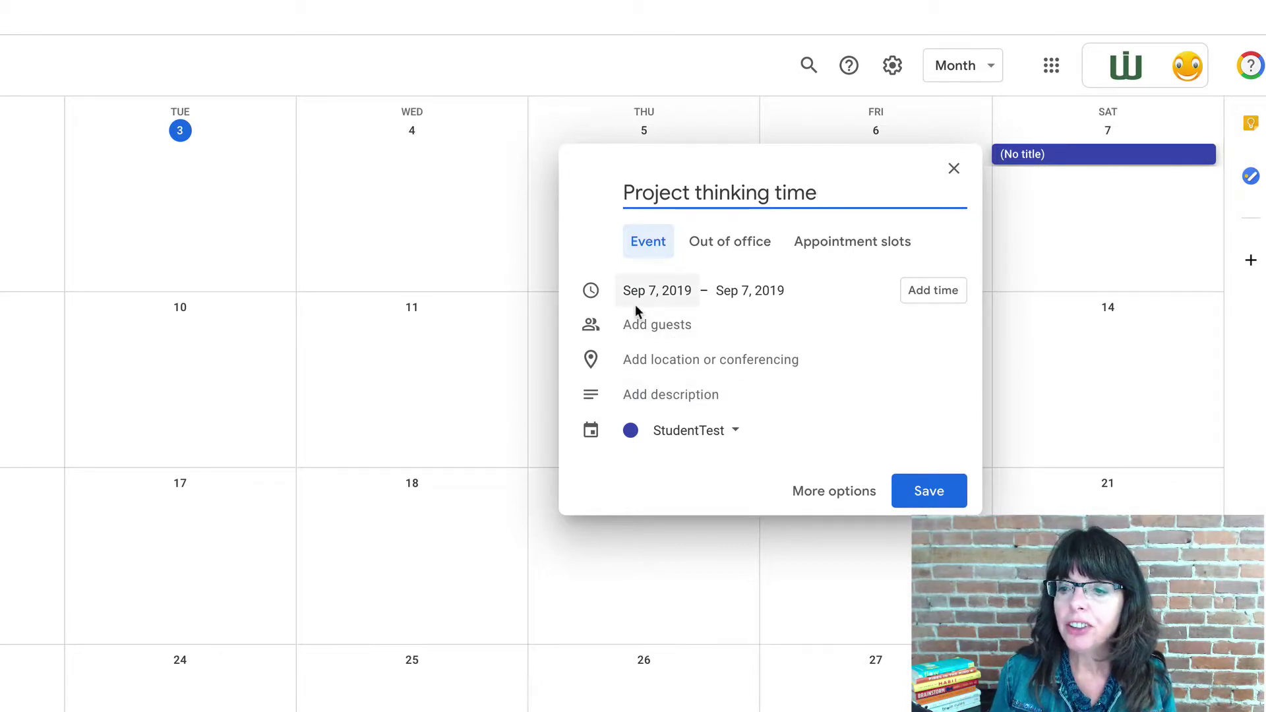
pyautogui.click(931, 493)
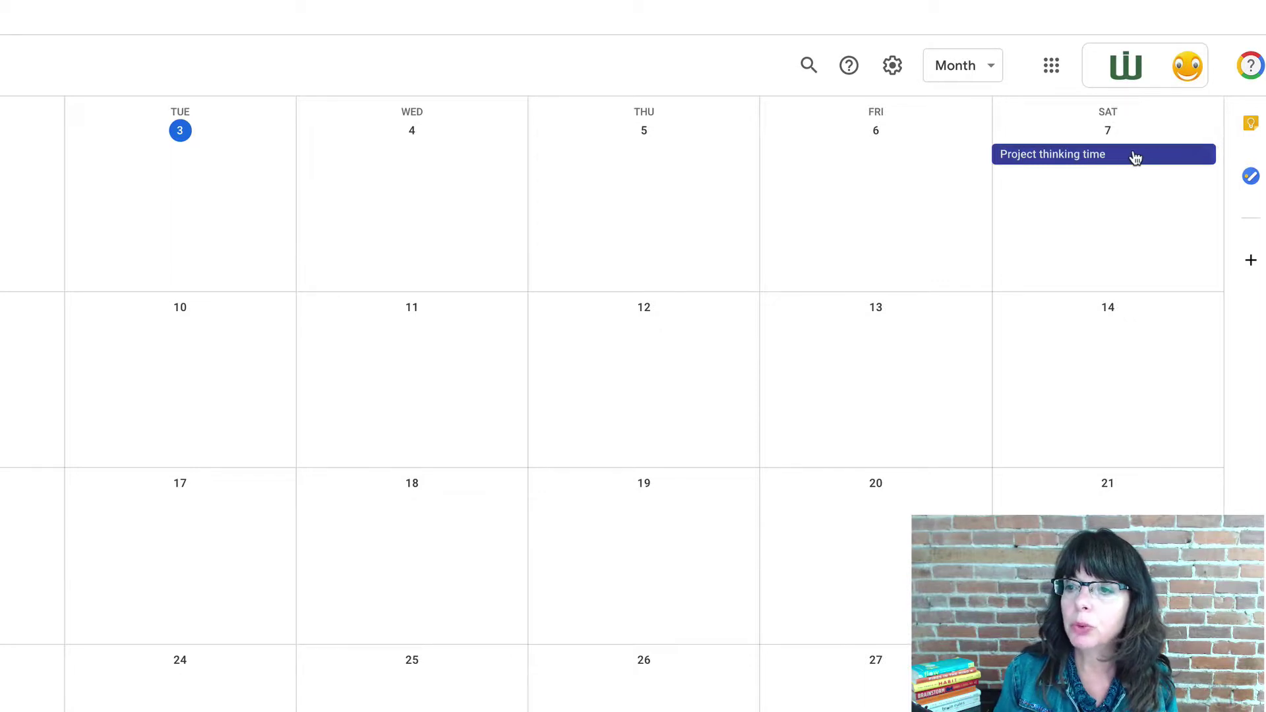
# - Change the Project thinking time event from all day to 10:00am–10:30am and save it
pyautogui.click(1061, 162)
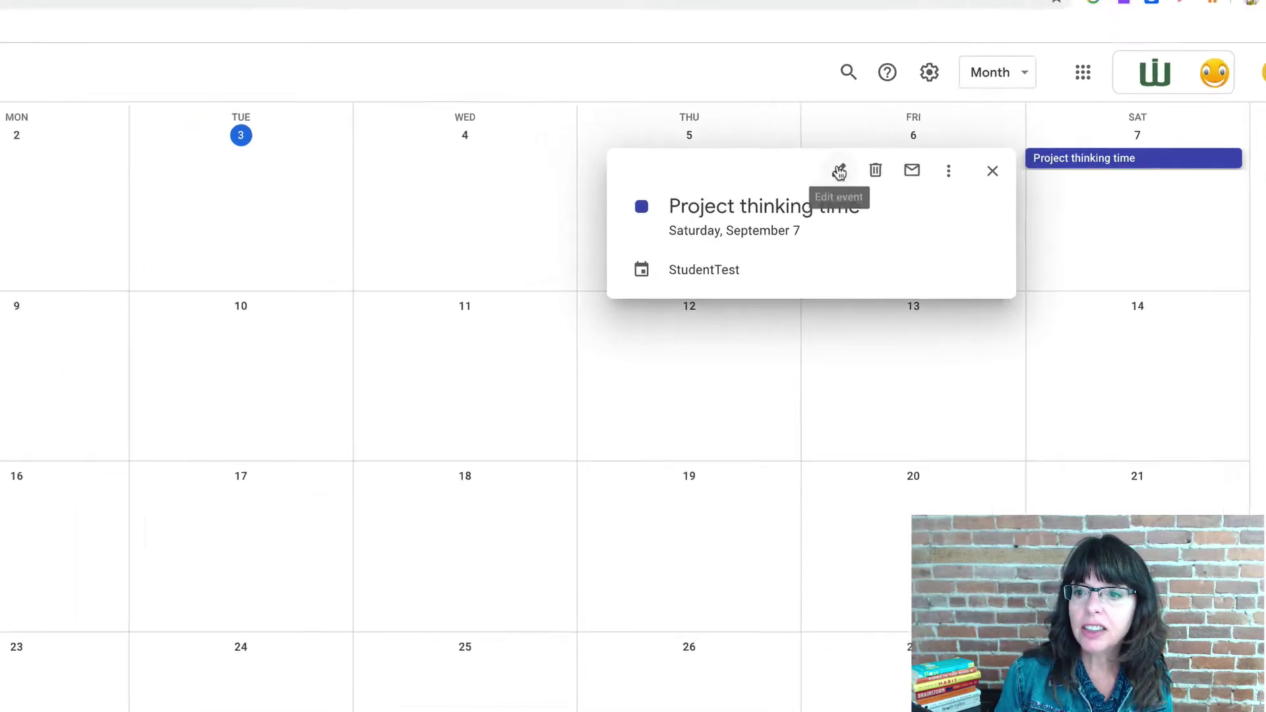
pyautogui.click(838, 171)
pyautogui.click(52, 200)
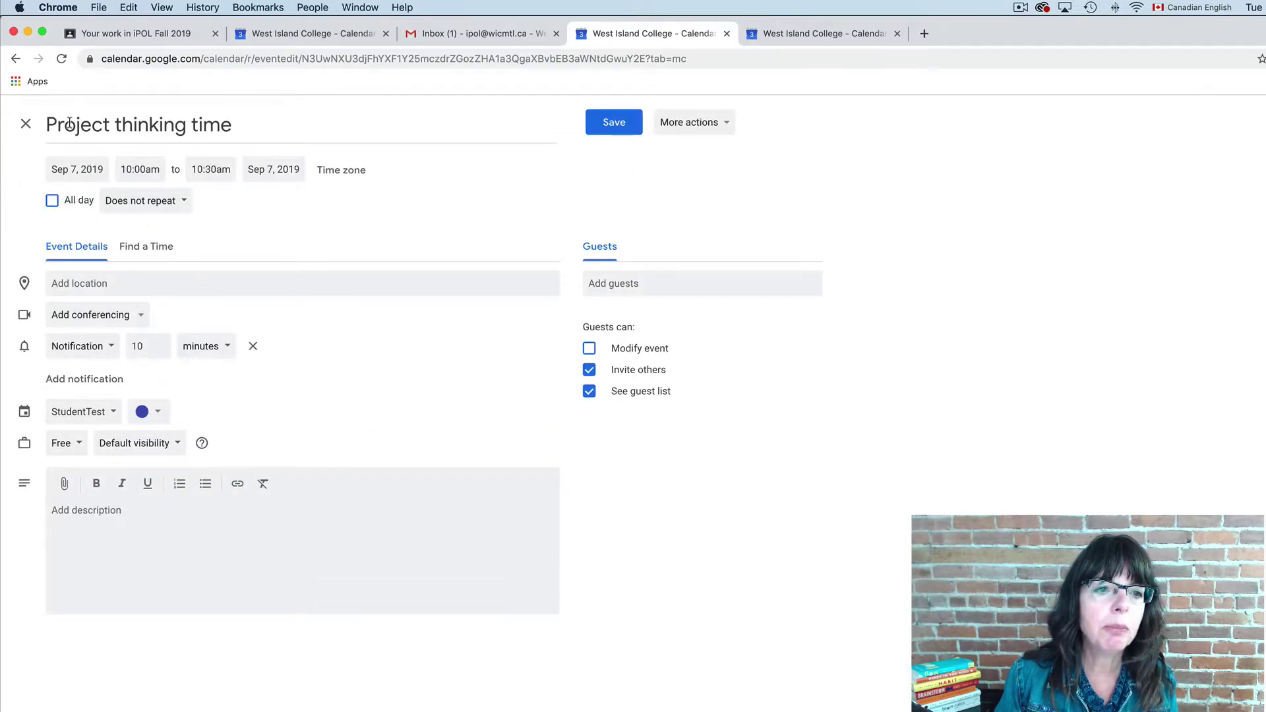
pyautogui.click(614, 123)
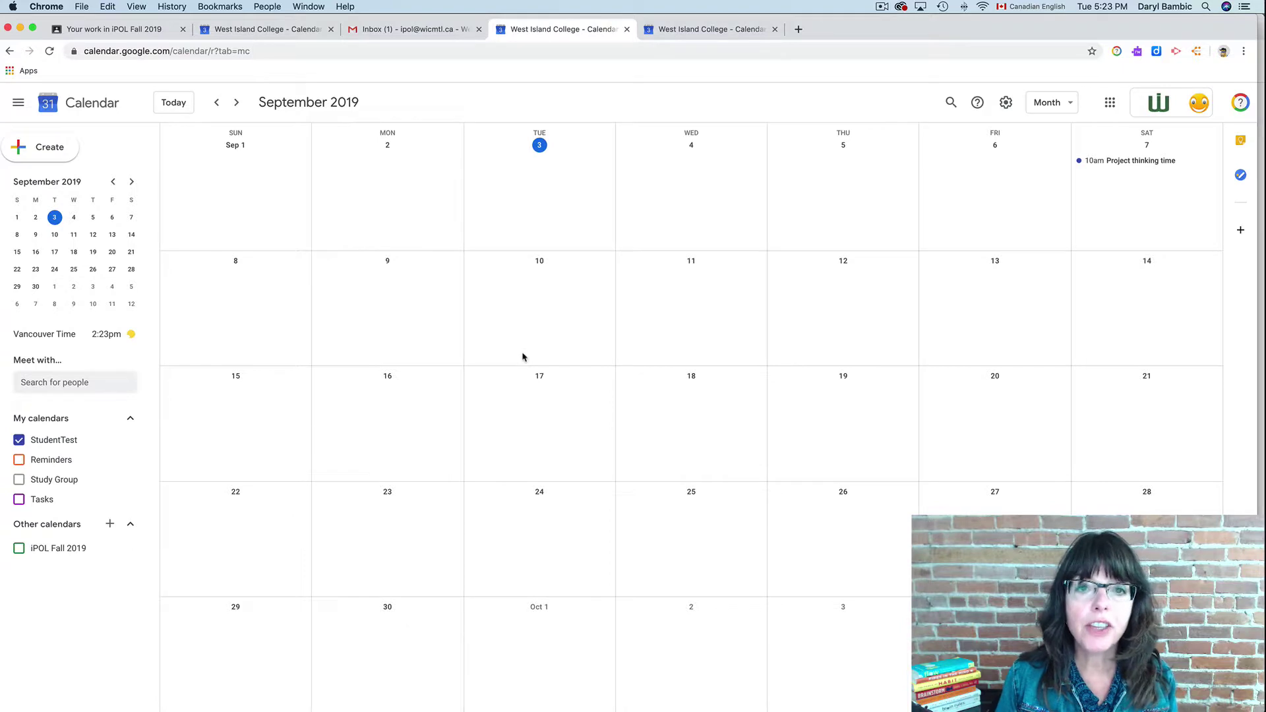
# - Show the Reminders calendar and start a reminder titled "Watch video on Google calendar" on September 4, 2019
pyautogui.click(18, 460)
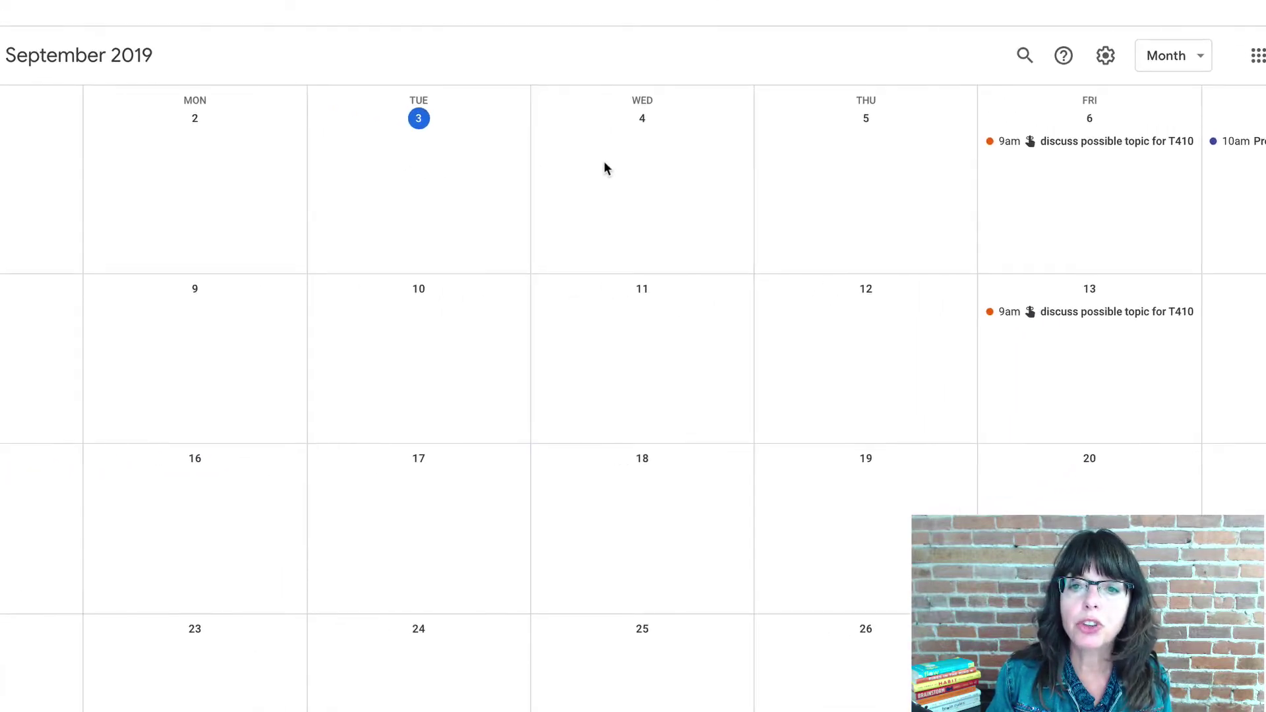
pyautogui.click(607, 169)
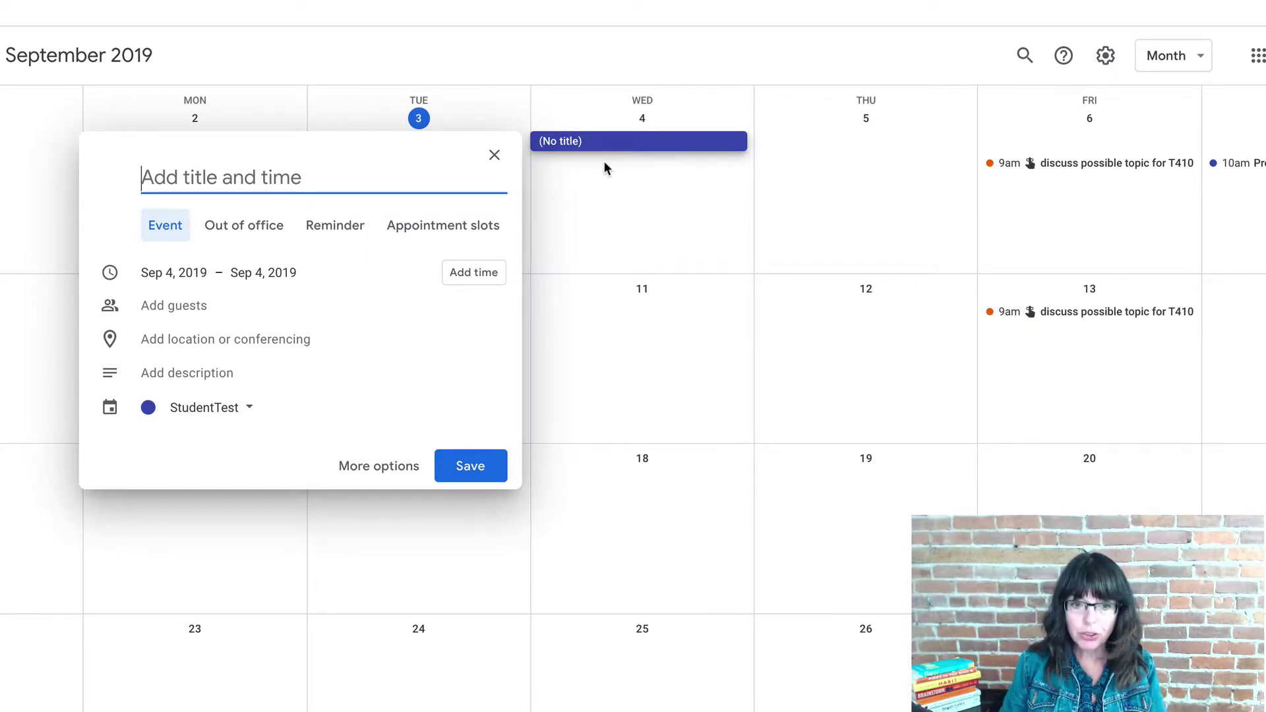
pyautogui.write('Watch ')
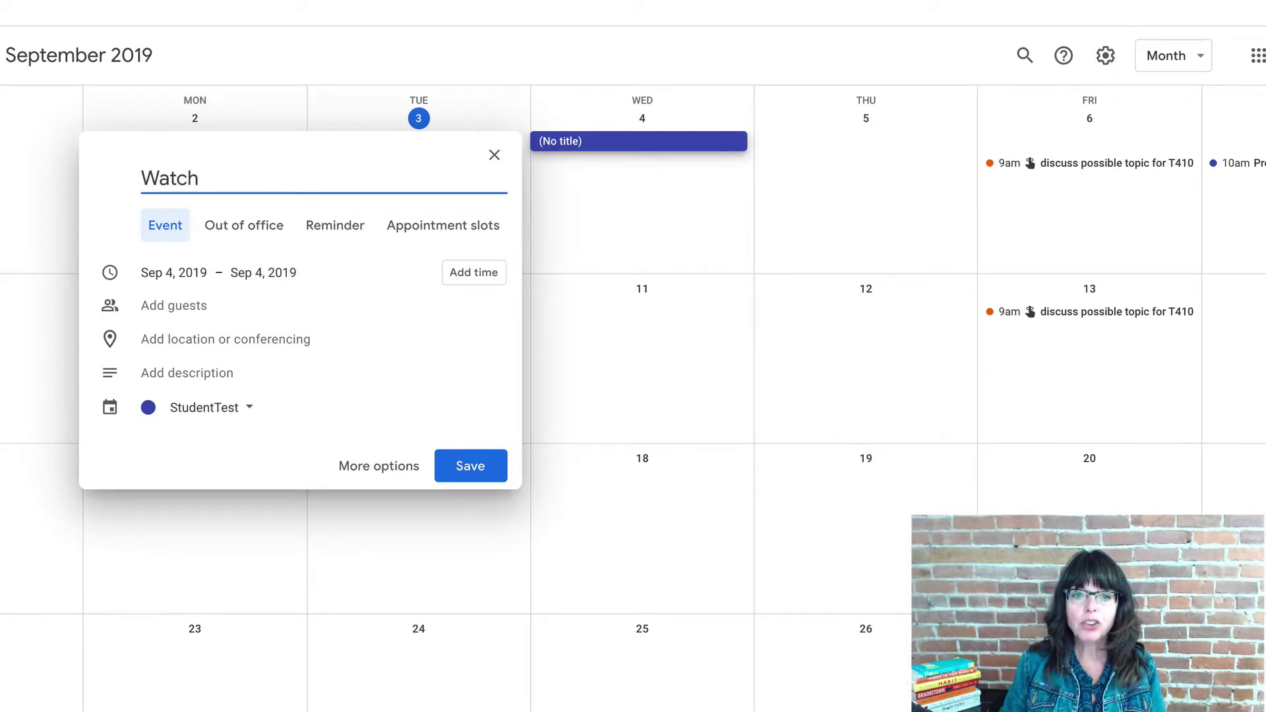
pyautogui.write('video on Google')
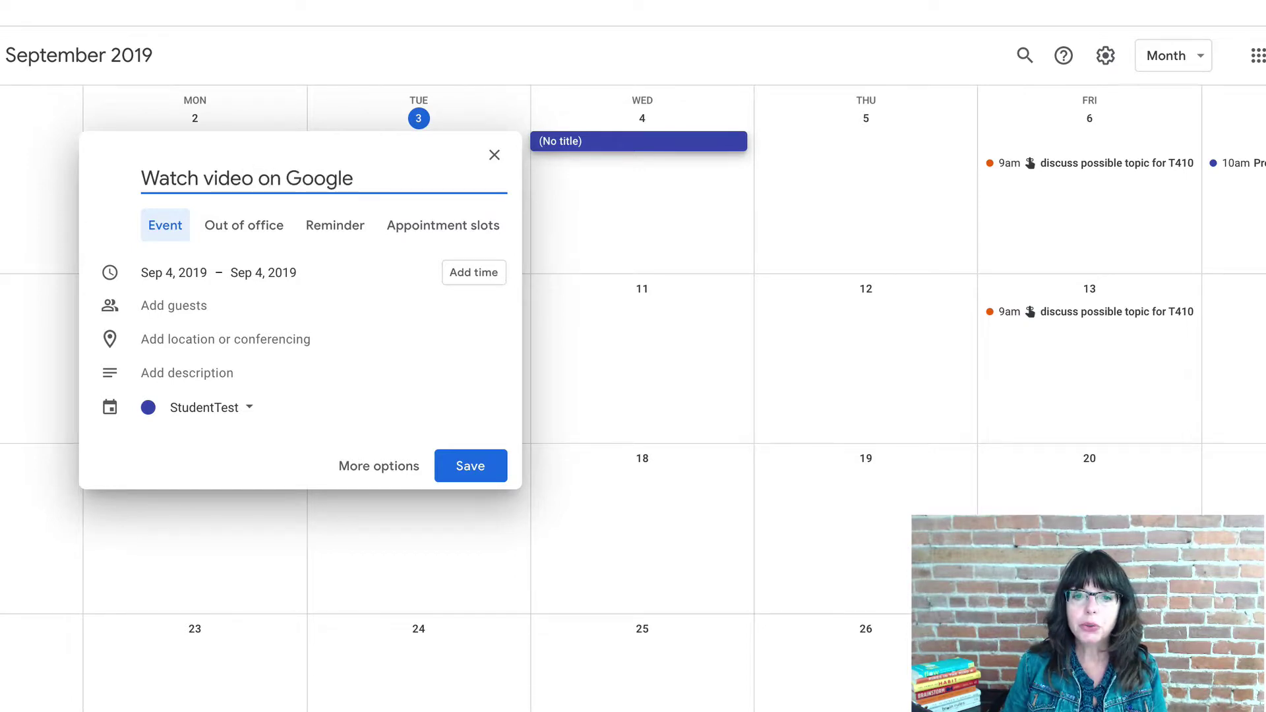
pyautogui.write(' calendar')
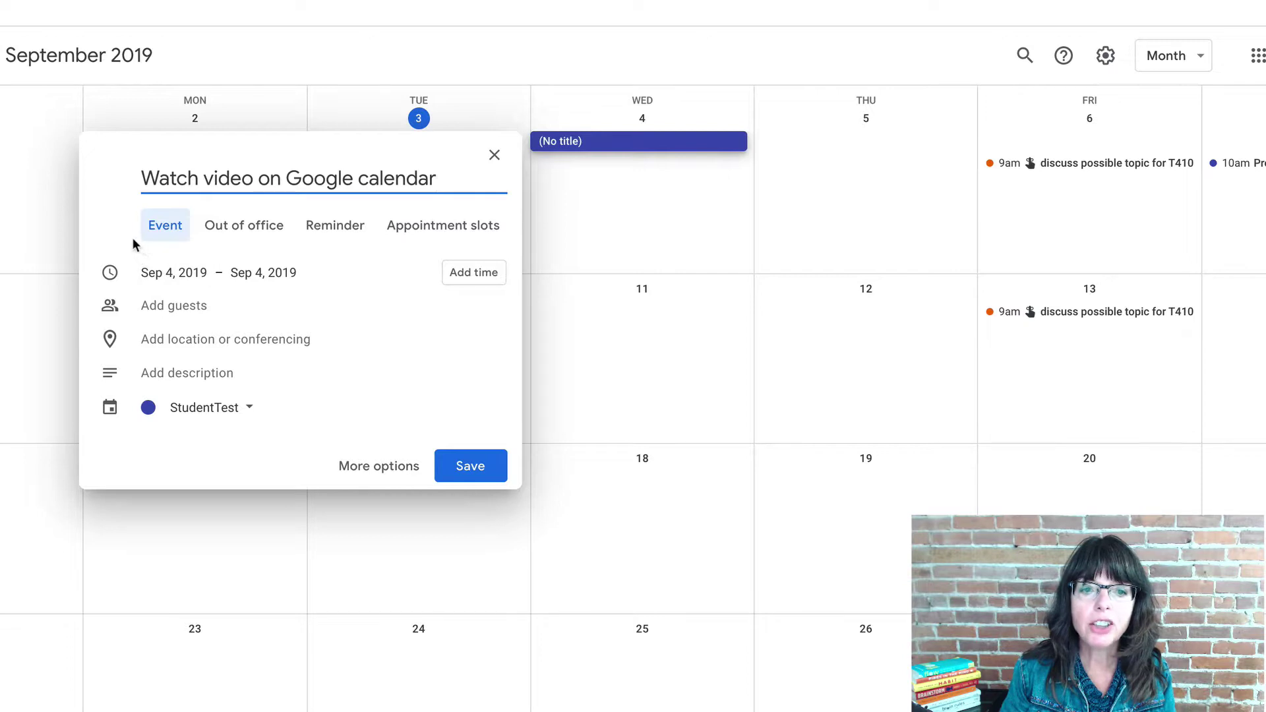
pyautogui.click(341, 225)
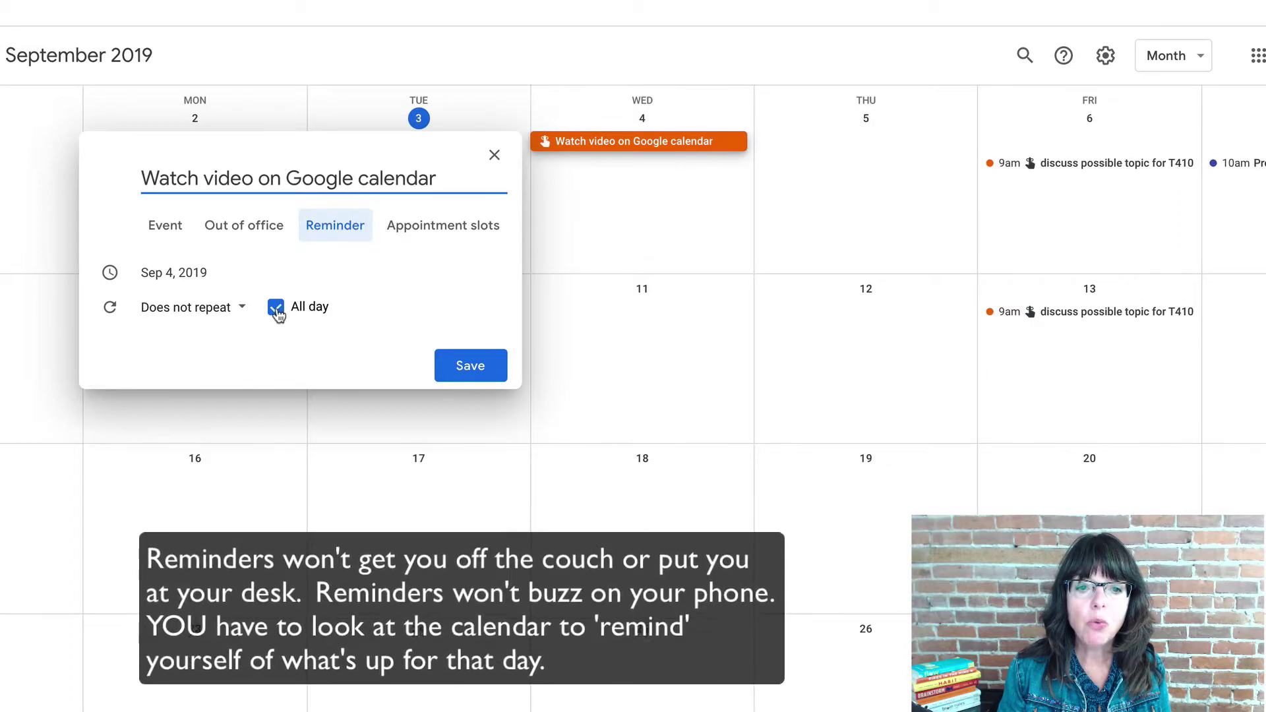
# - Change the new reminder from all day to a set time of 6:00pm
pyautogui.click(276, 308)
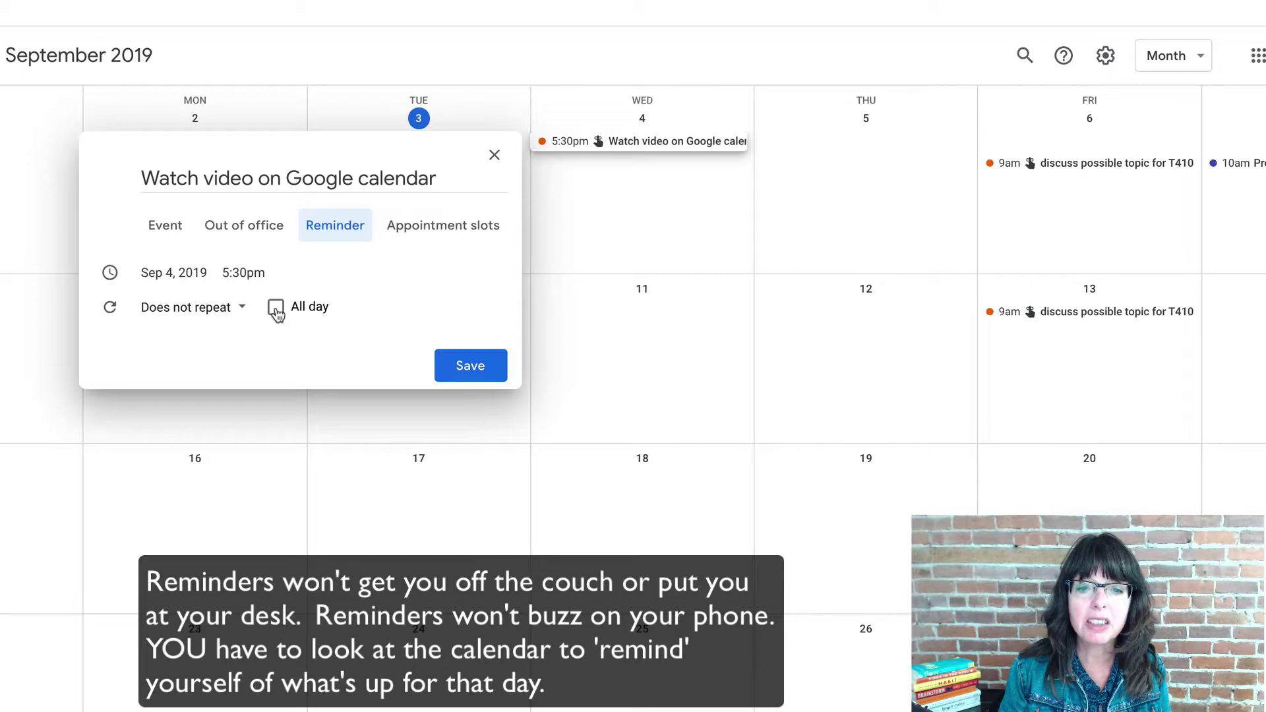
pyautogui.click(244, 272)
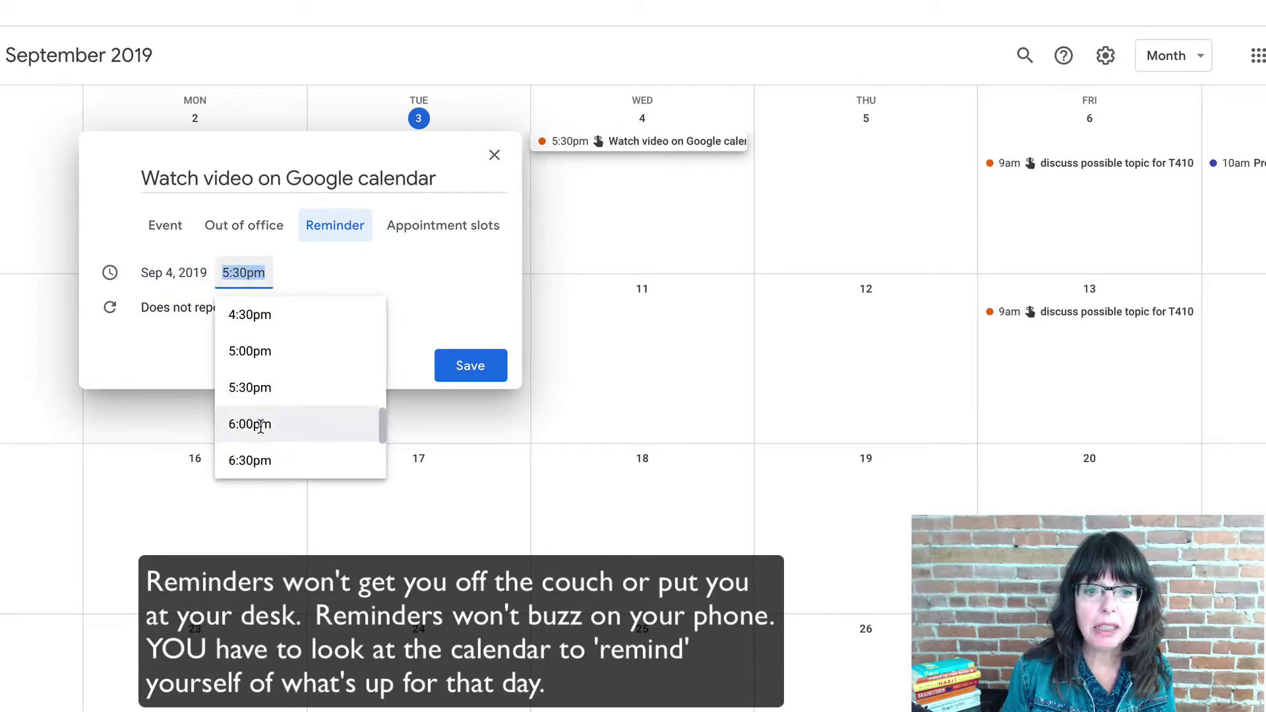
pyautogui.click(261, 427)
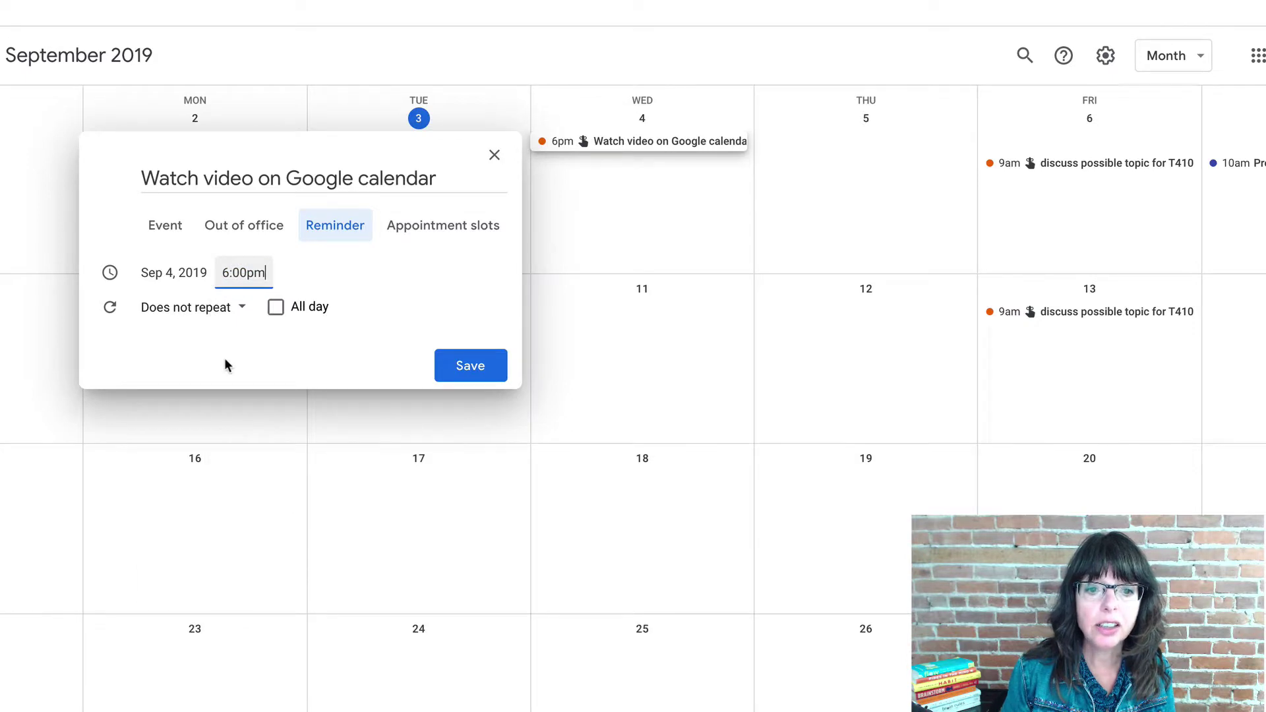
# - Set a custom recurrence for the reminder, weekly on Wednesday until December 4, 2019, and save the reminder
pyautogui.click(241, 309)
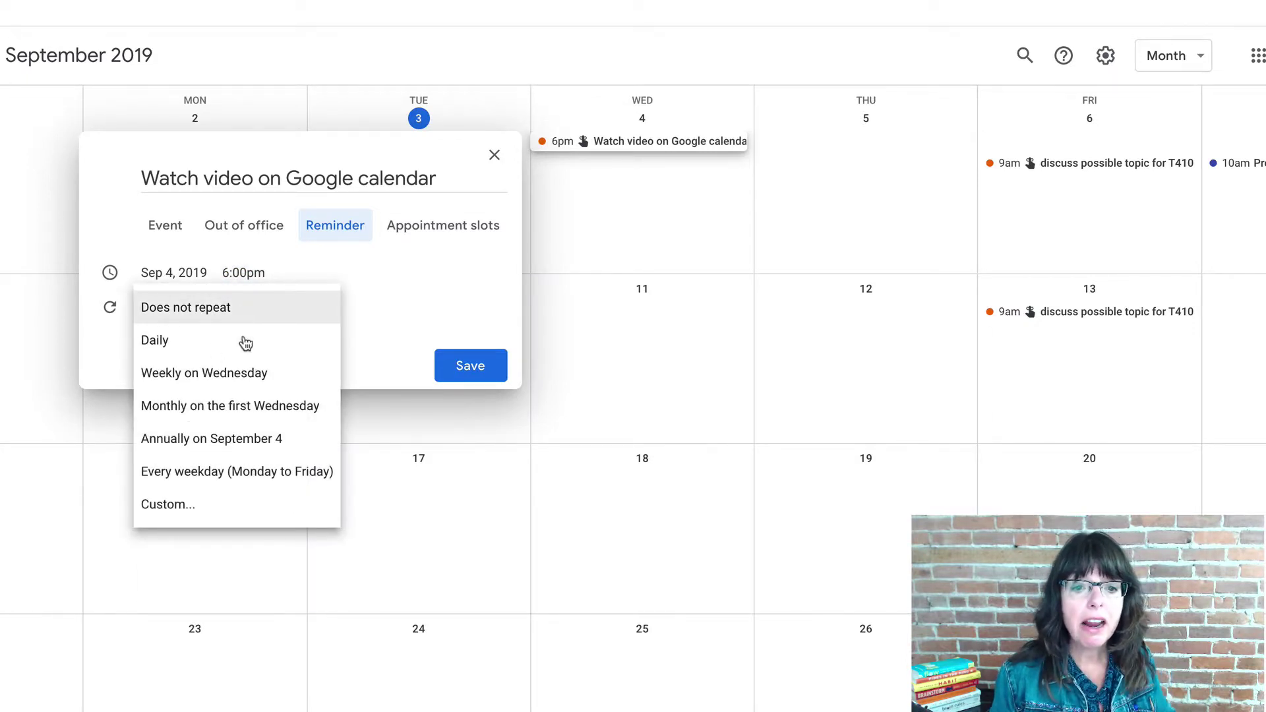
pyautogui.click(183, 505)
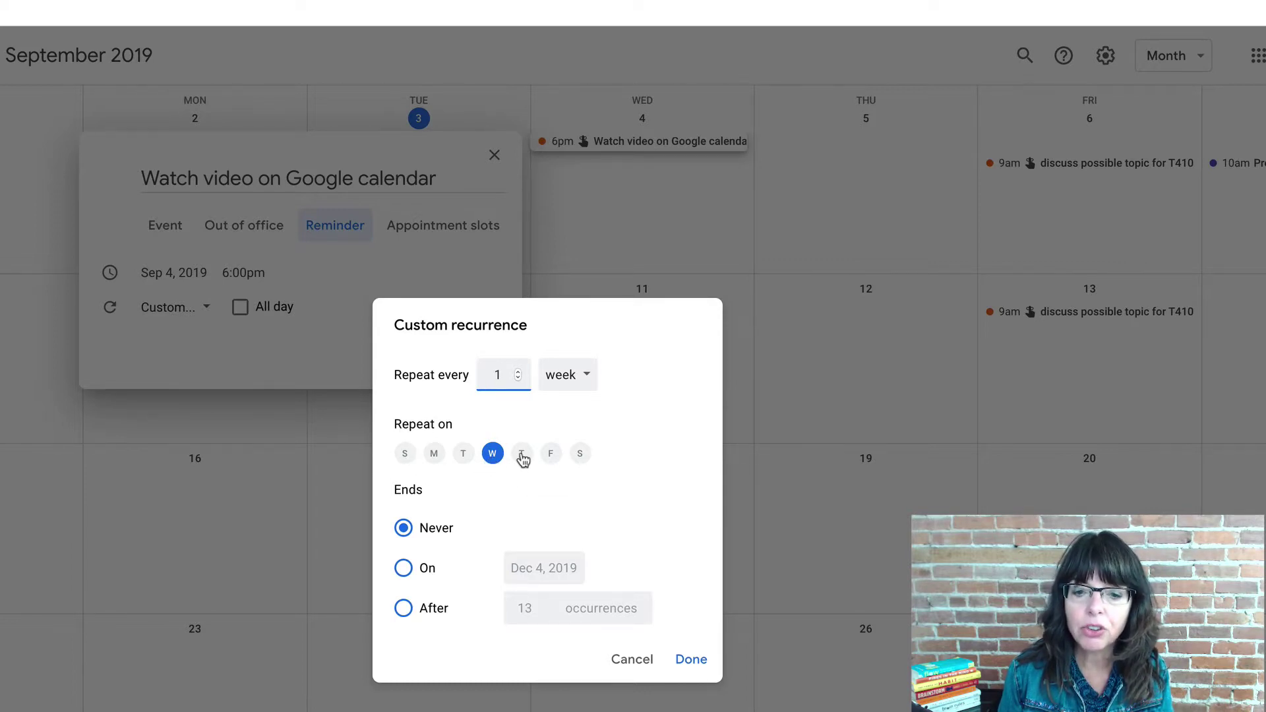
pyautogui.click(404, 570)
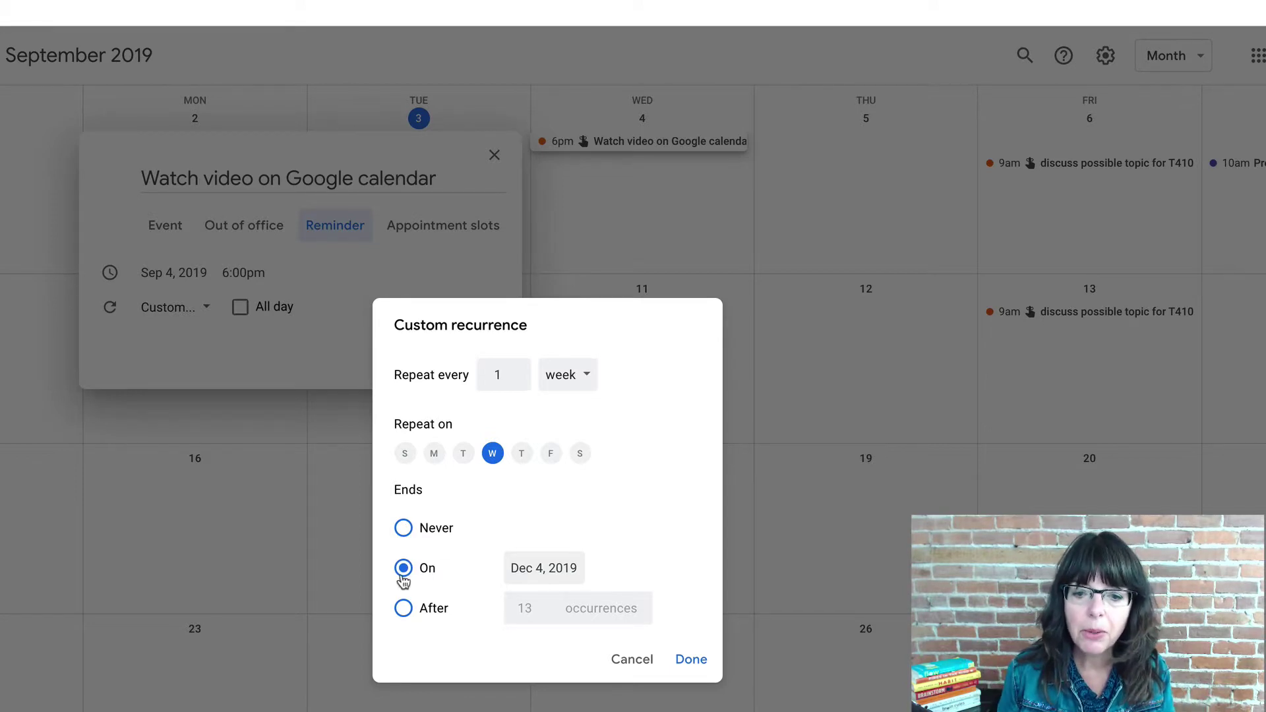
pyautogui.click(551, 568)
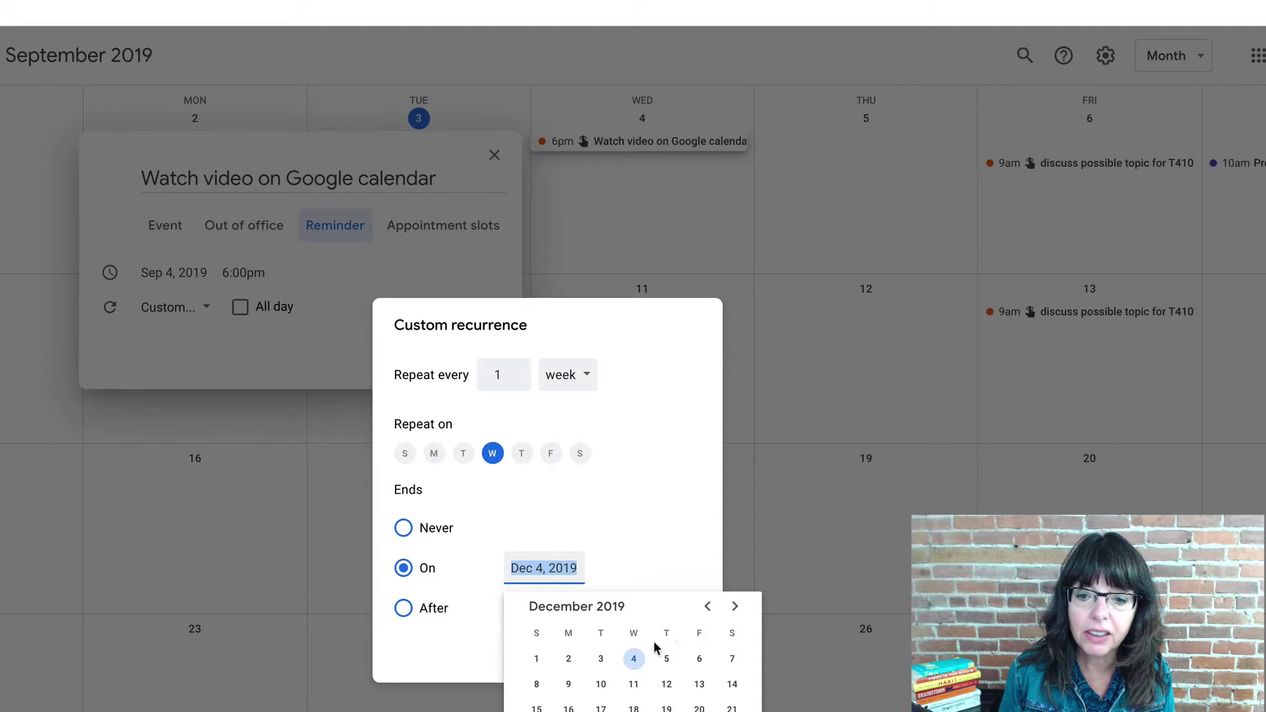
pyautogui.click(644, 509)
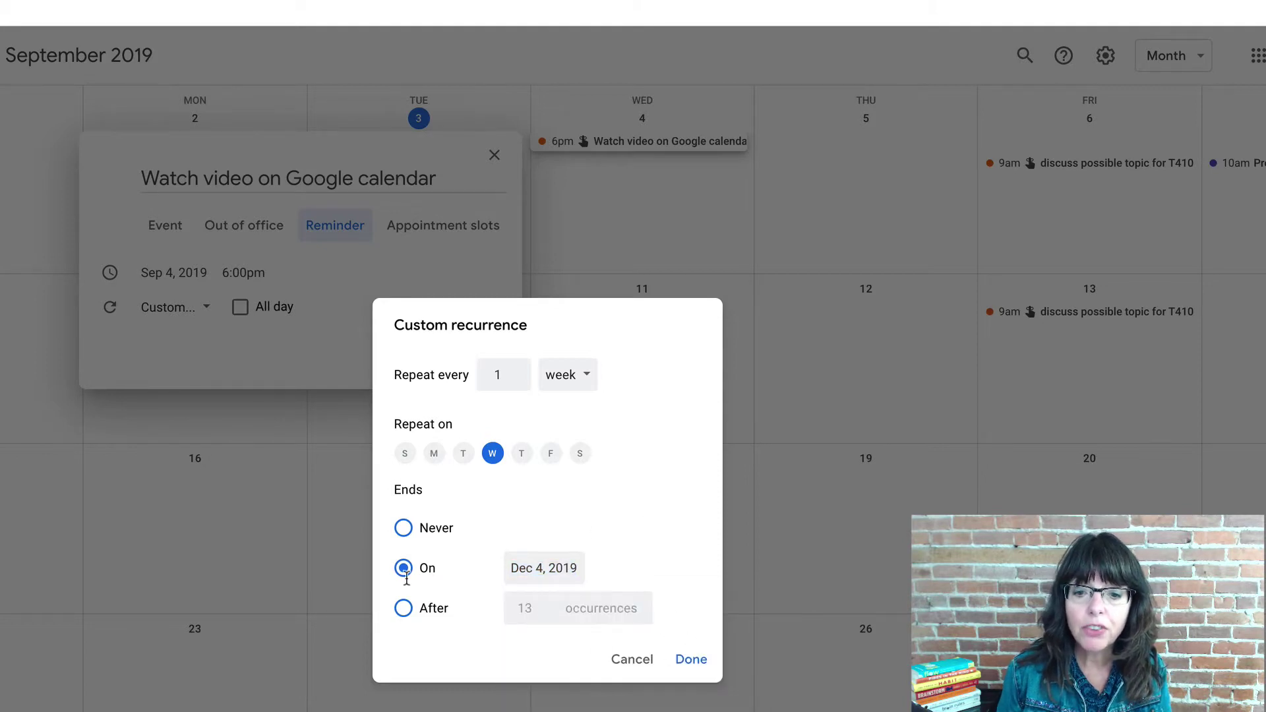
pyautogui.click(691, 660)
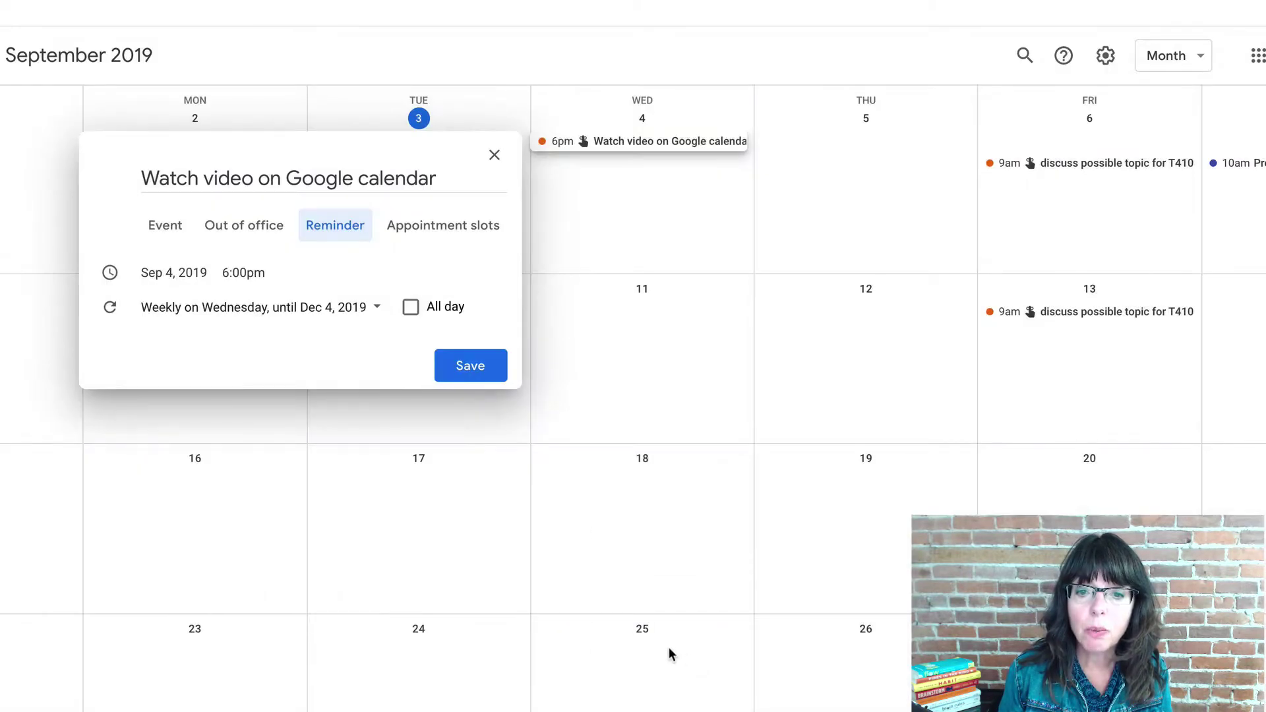
pyautogui.click(482, 367)
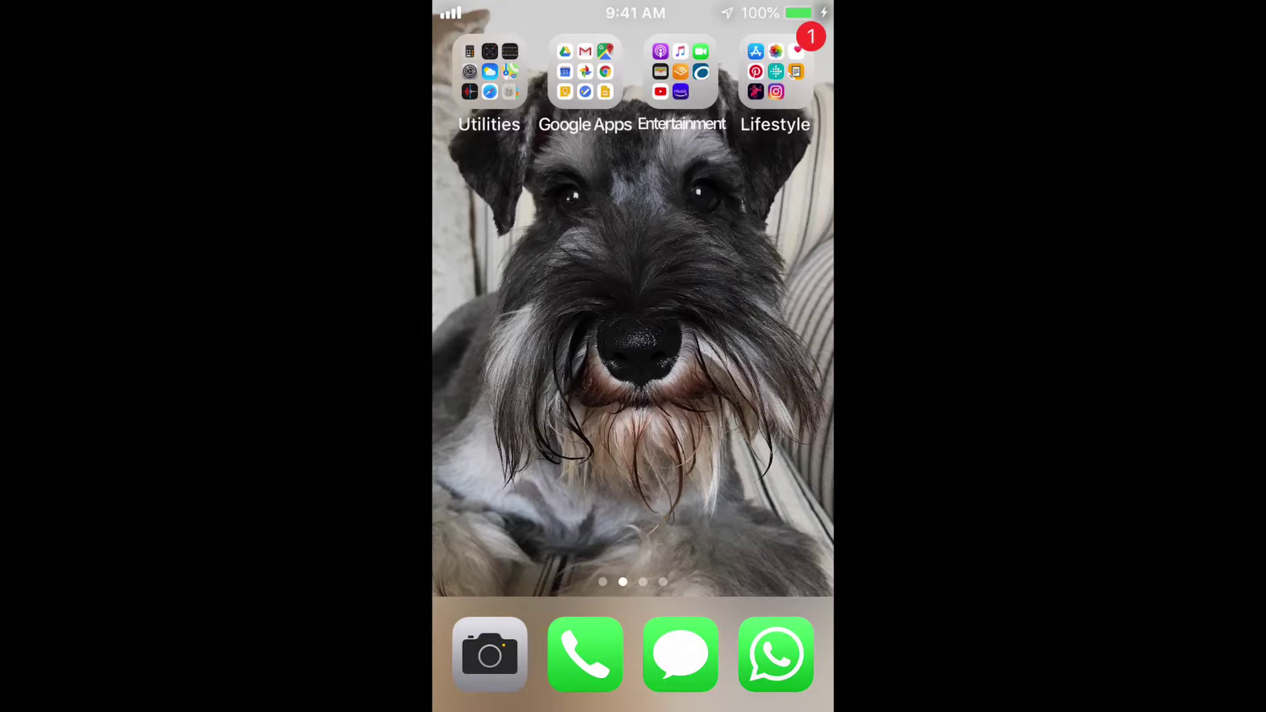
# - Switch to the Google Tasks app on the phone and import the 2 reminders into the task list
pyautogui.click(585, 71)
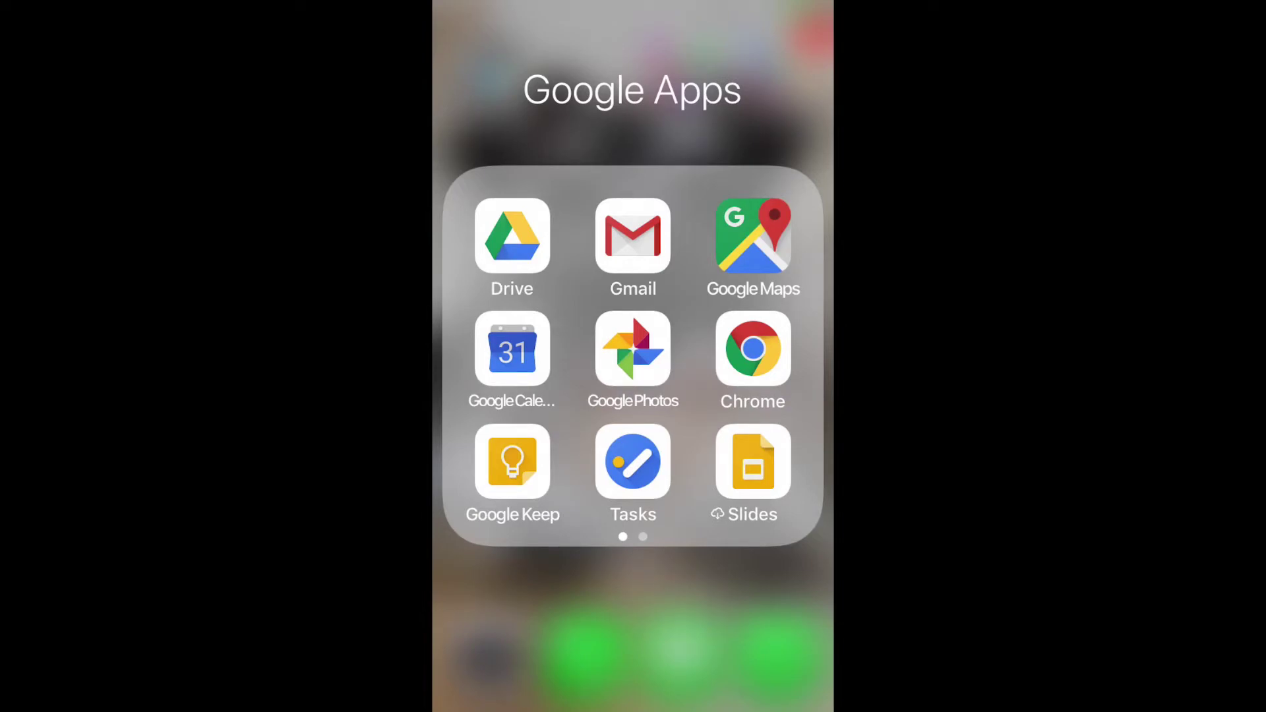
pyautogui.click(633, 462)
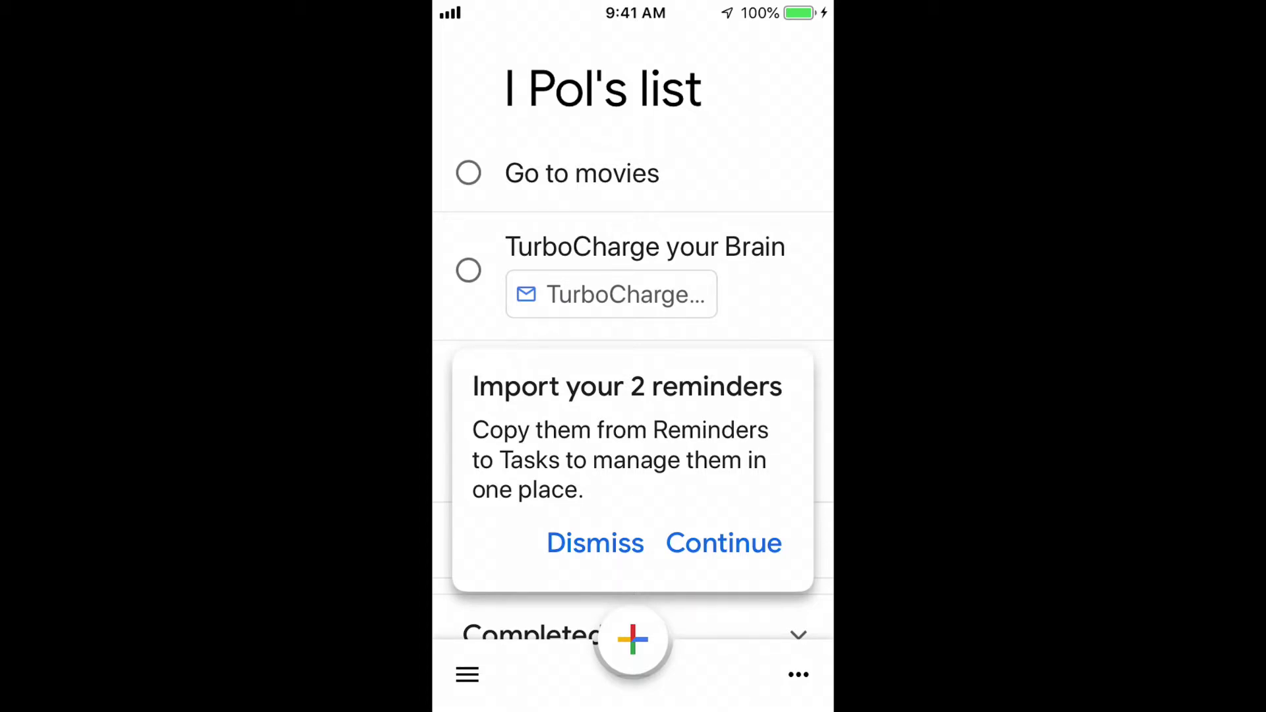
pyautogui.click(723, 543)
pyautogui.click(691, 603)
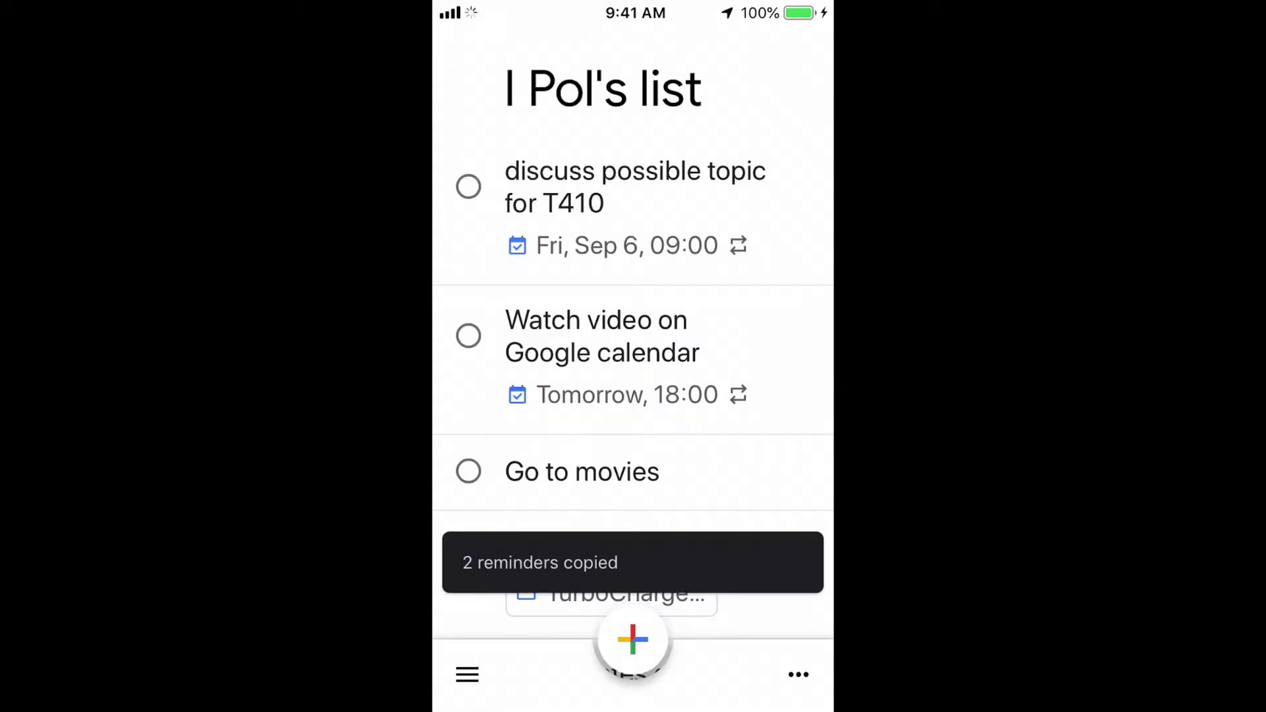
# - Review the task list and examine the details of the "discuss possible topic for T410" task
pyautogui.scroll(-5, 633, 329)
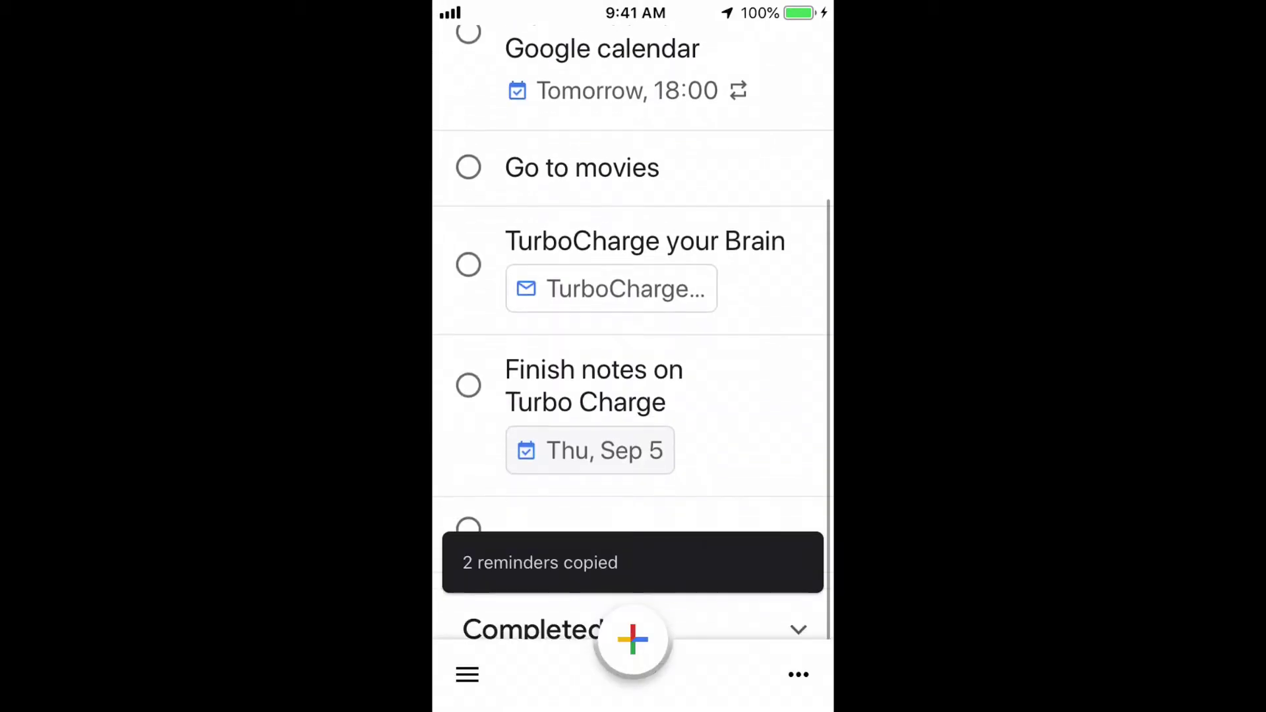
pyautogui.scroll(5, 633, 330)
pyautogui.click(635, 186)
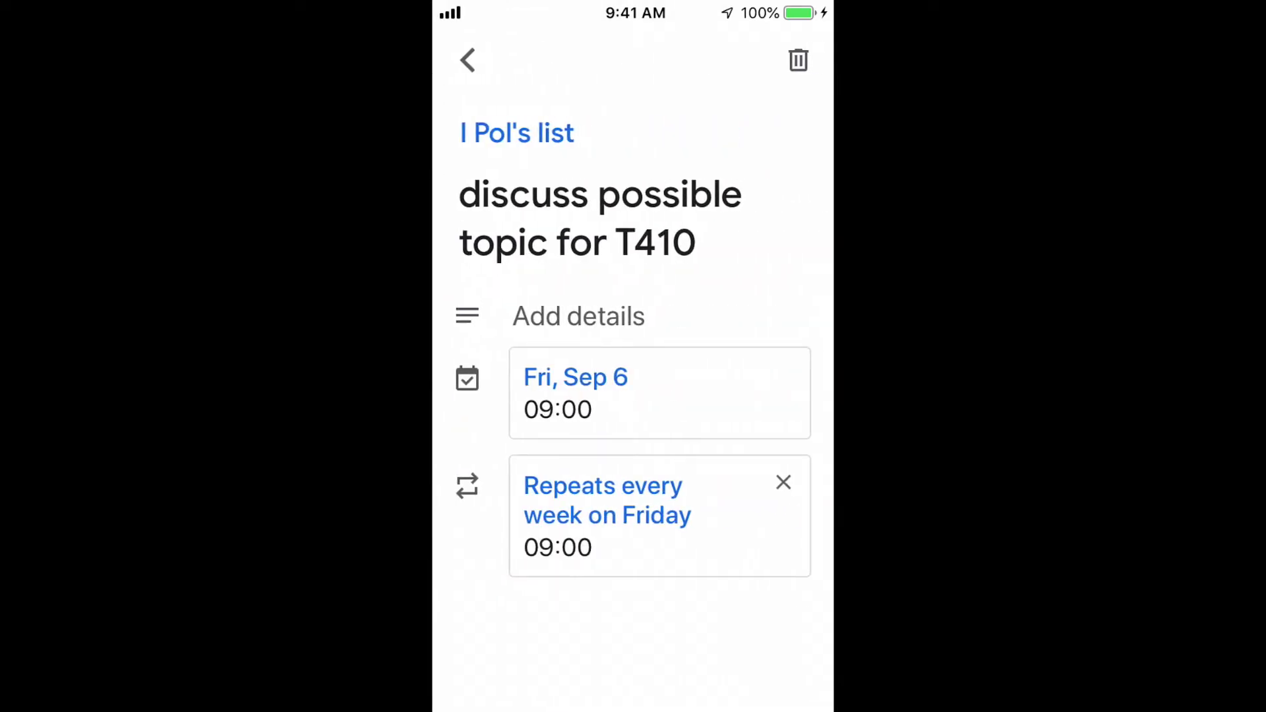
pyautogui.click(468, 60)
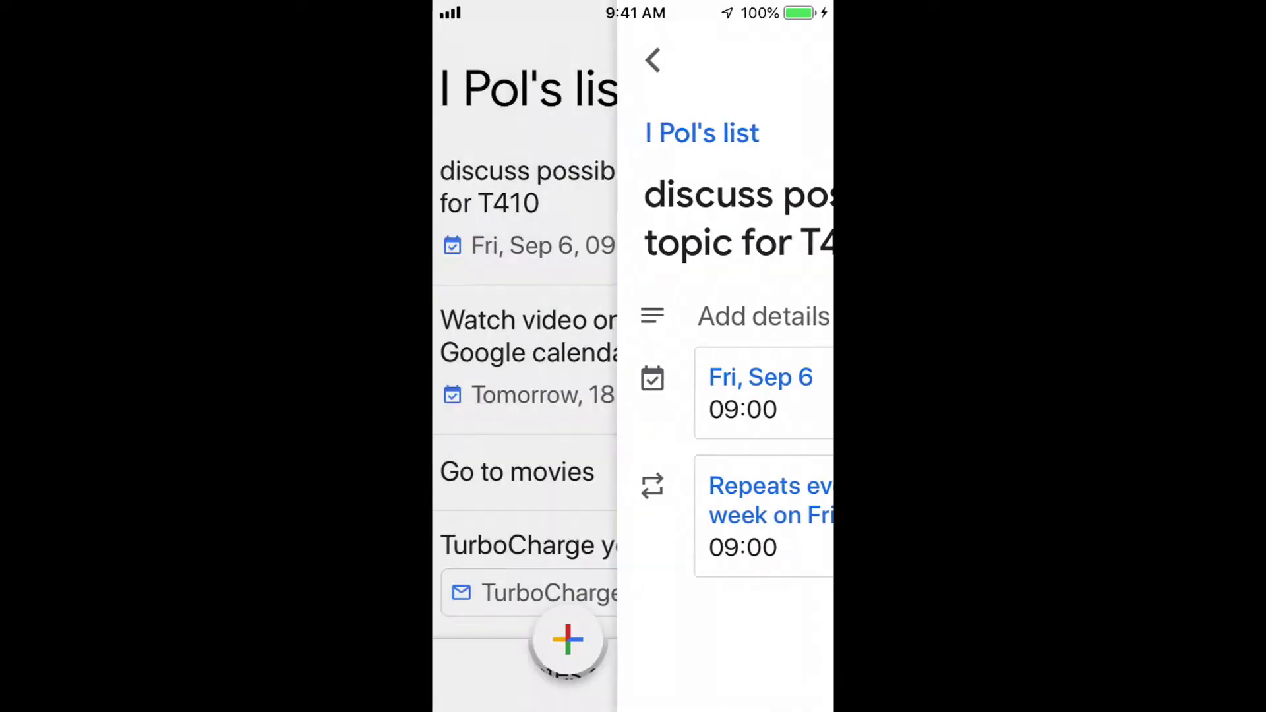
pyautogui.scroll(-3, 633, 356)
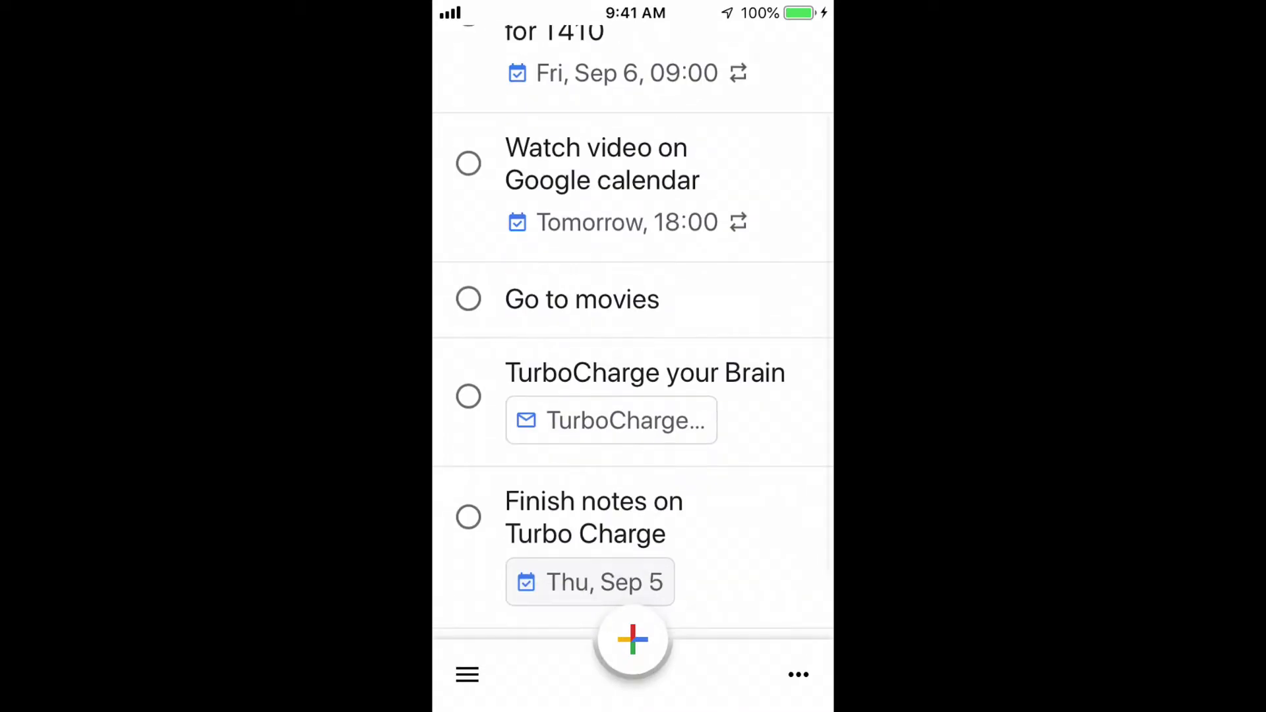
pyautogui.scroll(4, 633, 356)
# - Switch to the Google Calendar app on the phone and bring up its list of calendars
pyautogui.press('super')
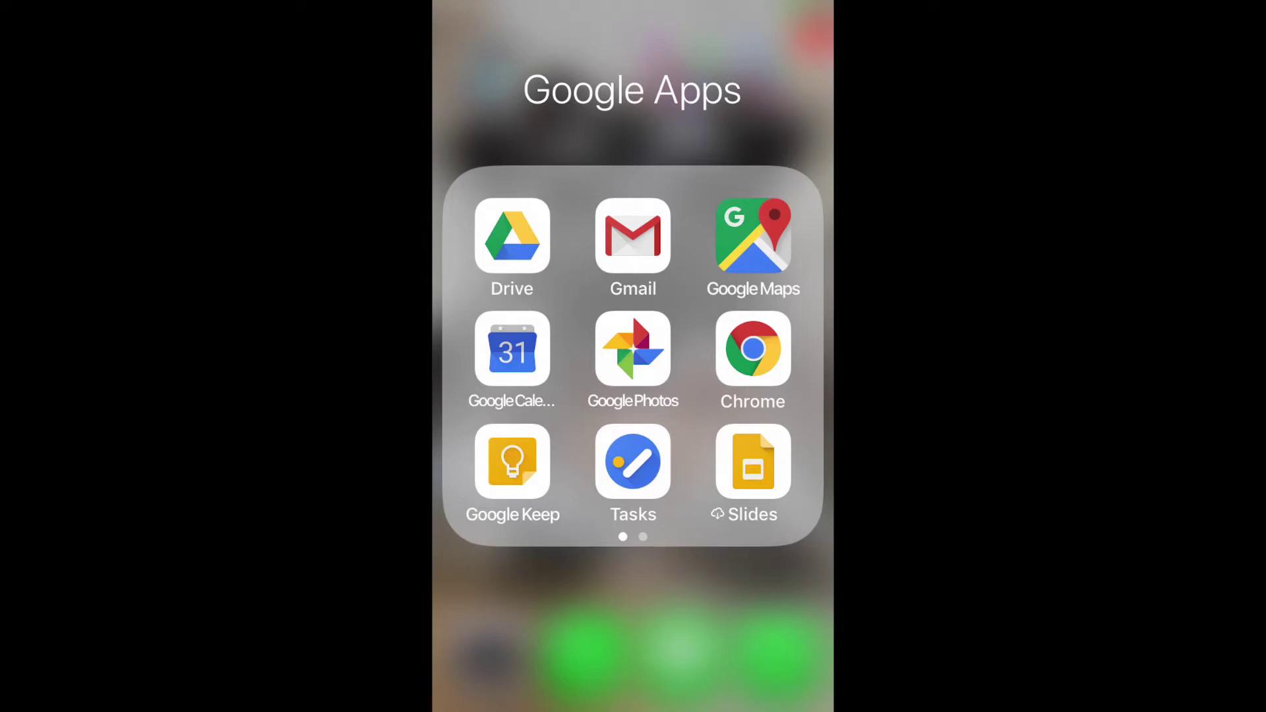
pyautogui.click(512, 349)
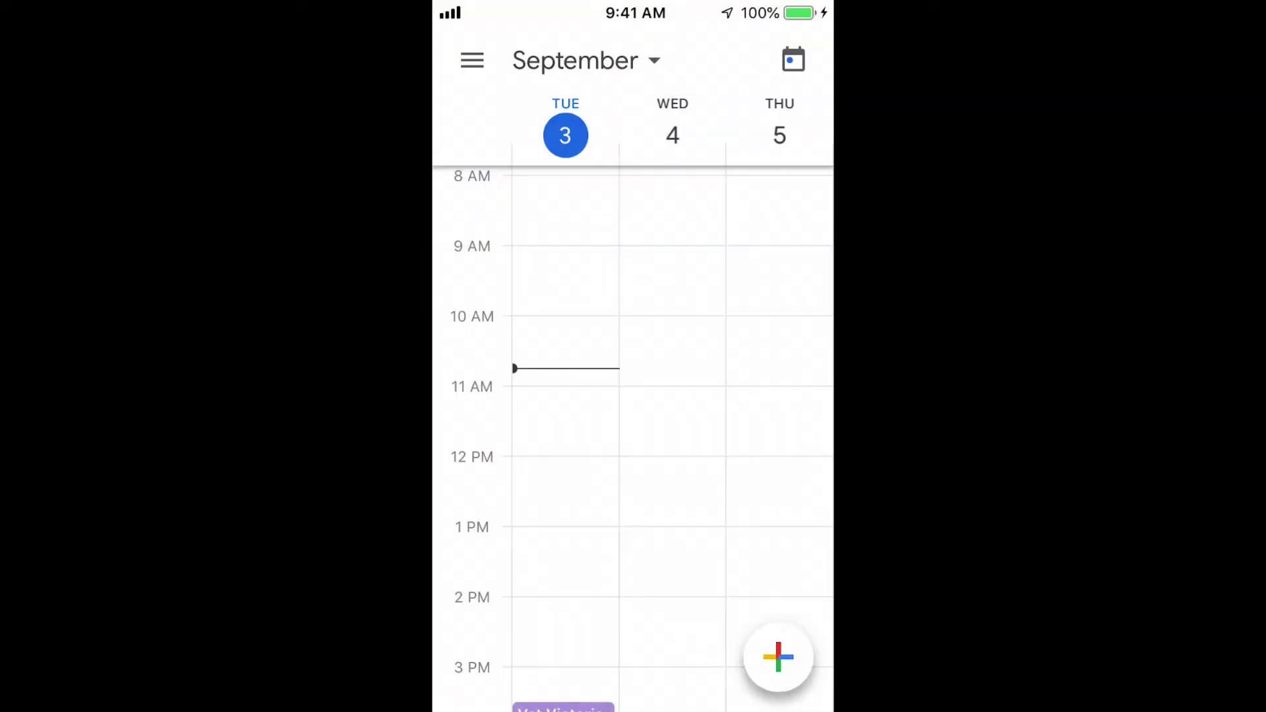
pyautogui.scroll(5, 633, 435)
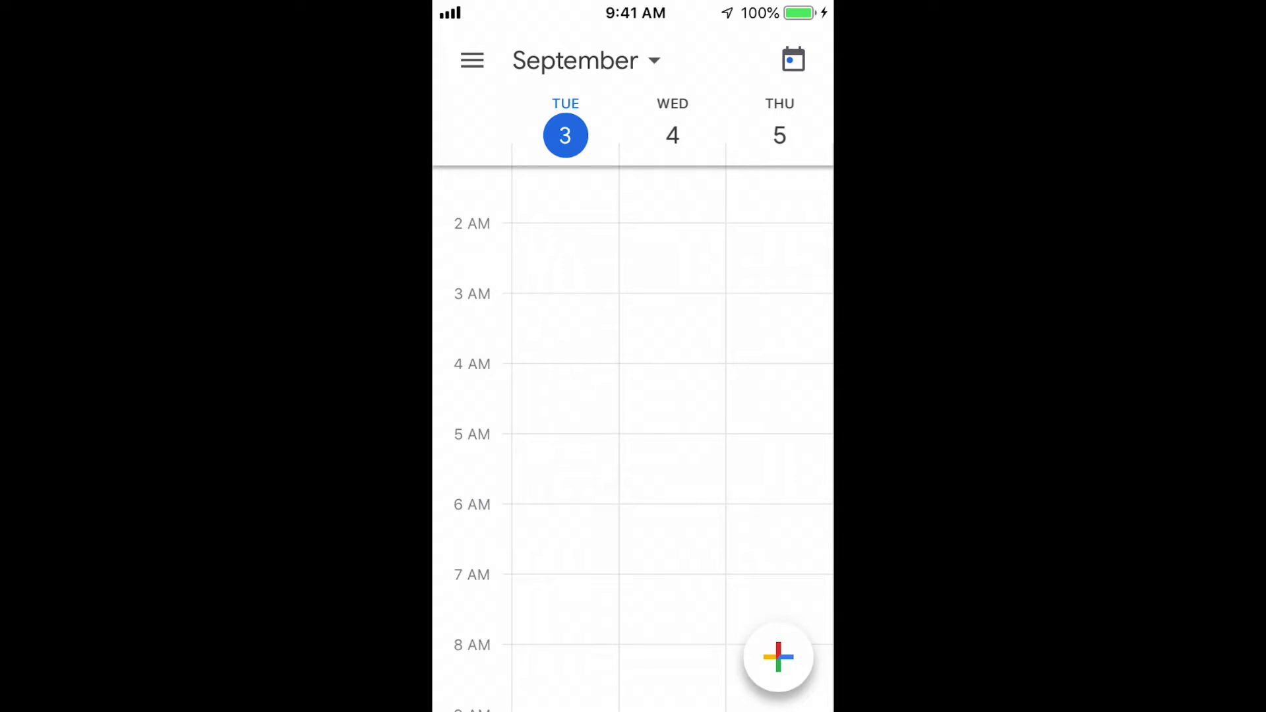
pyautogui.click(472, 60)
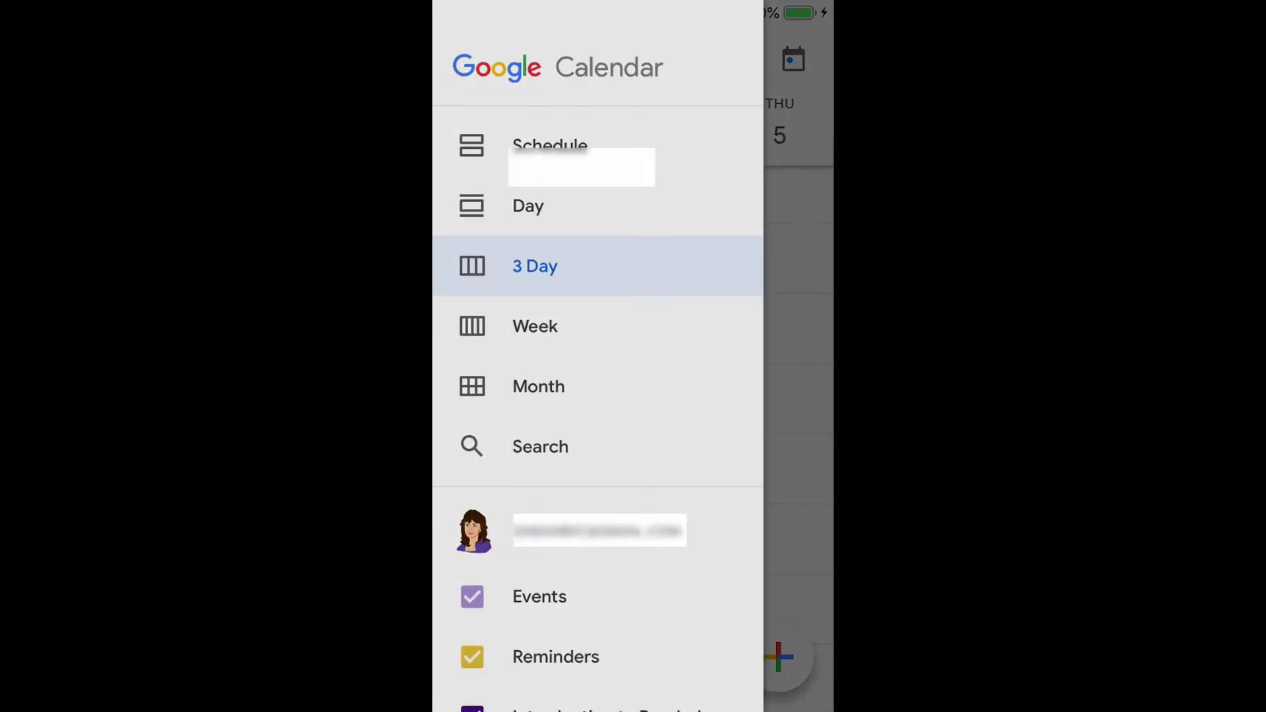
pyautogui.scroll(-5, 598, 356)
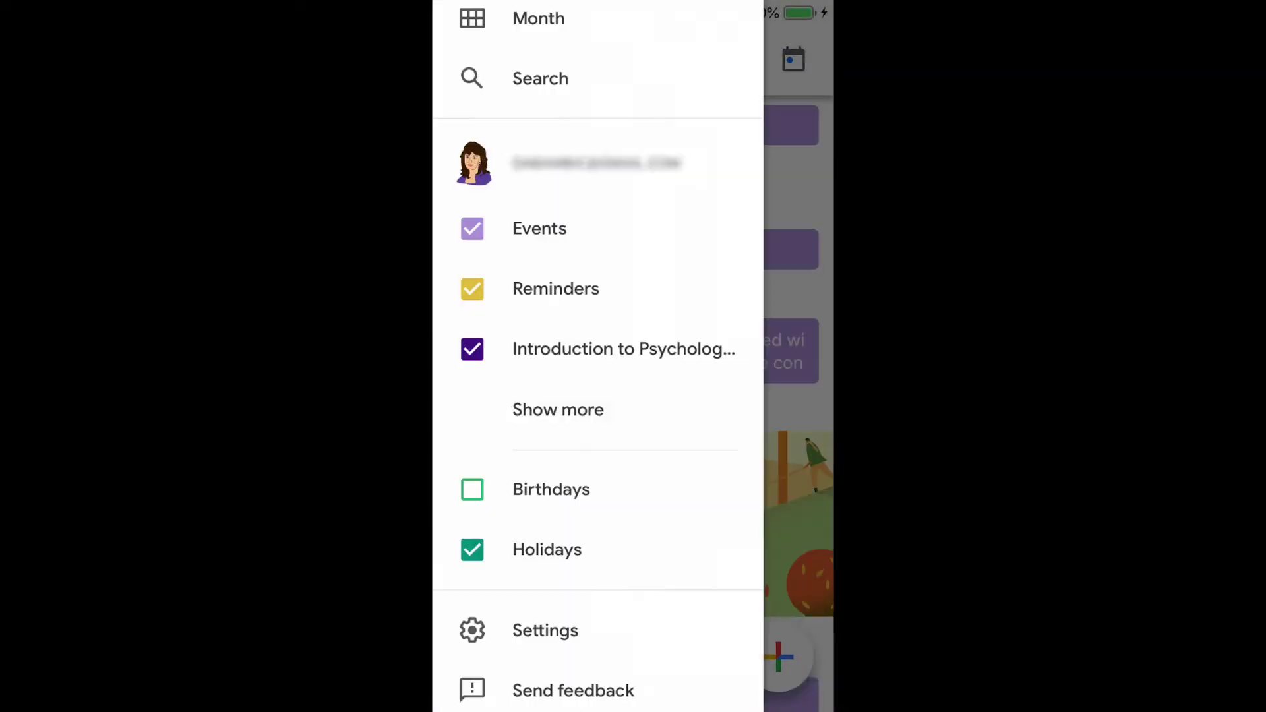
# - Hide the Reminders and Introduction to Psychology calendars, and show both again
pyautogui.click(472, 289)
pyautogui.click(472, 349)
pyautogui.click(472, 349)
pyautogui.click(472, 289)
# - Hide the Holidays calendar in the phone's calendar list
pyautogui.scroll(-2, 597, 356)
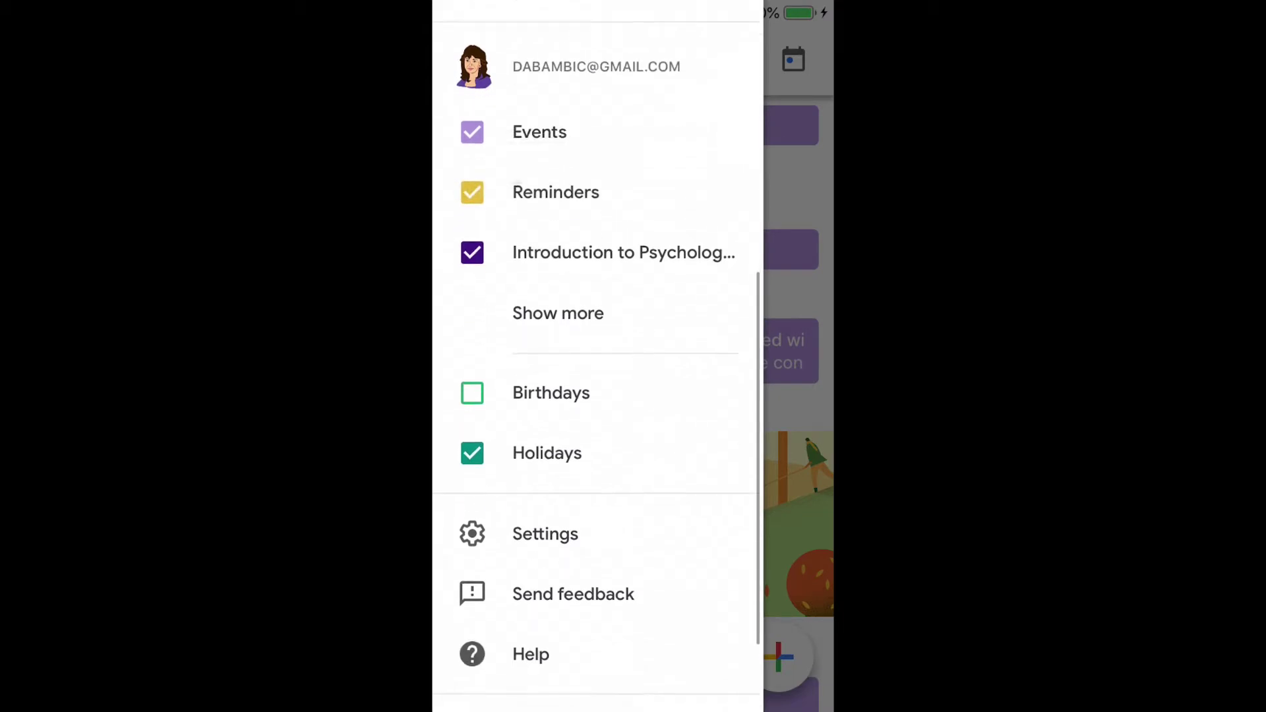
pyautogui.click(473, 463)
pyautogui.scroll(2, 597, 356)
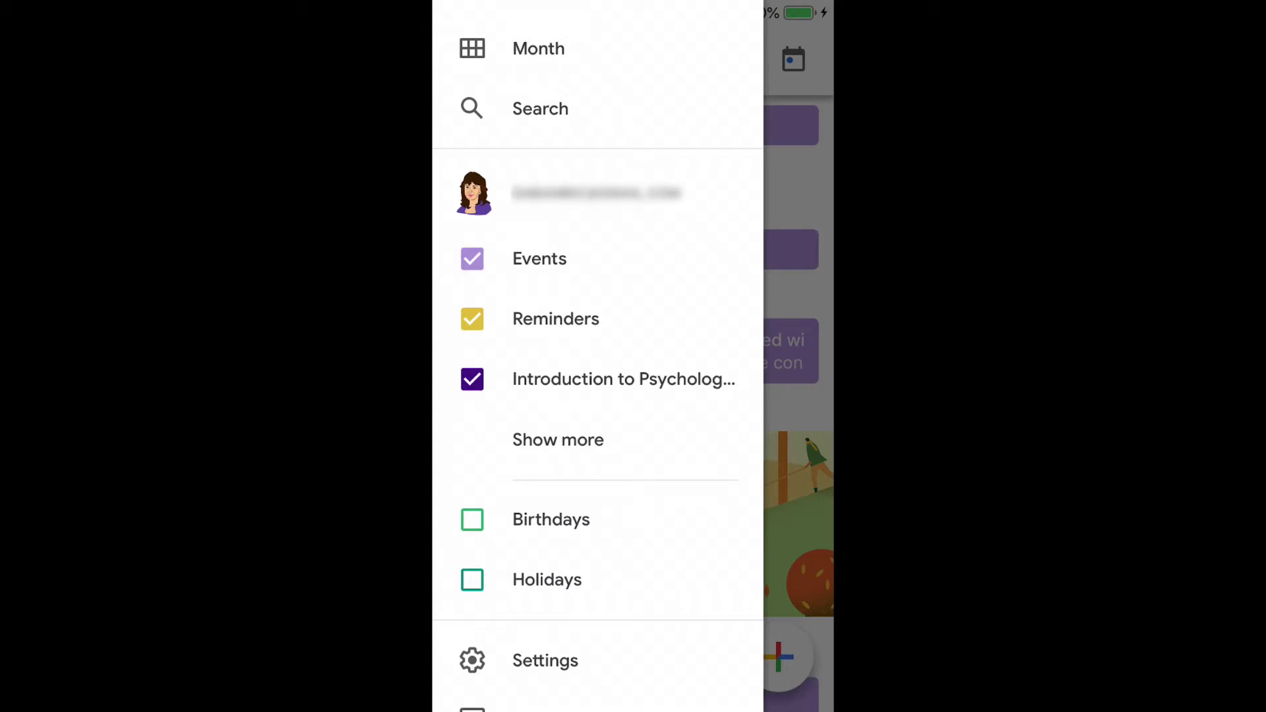
# - Open account management in the calendar settings, try to disable the first Google account and cancel the sign-out
pyautogui.click(549, 661)
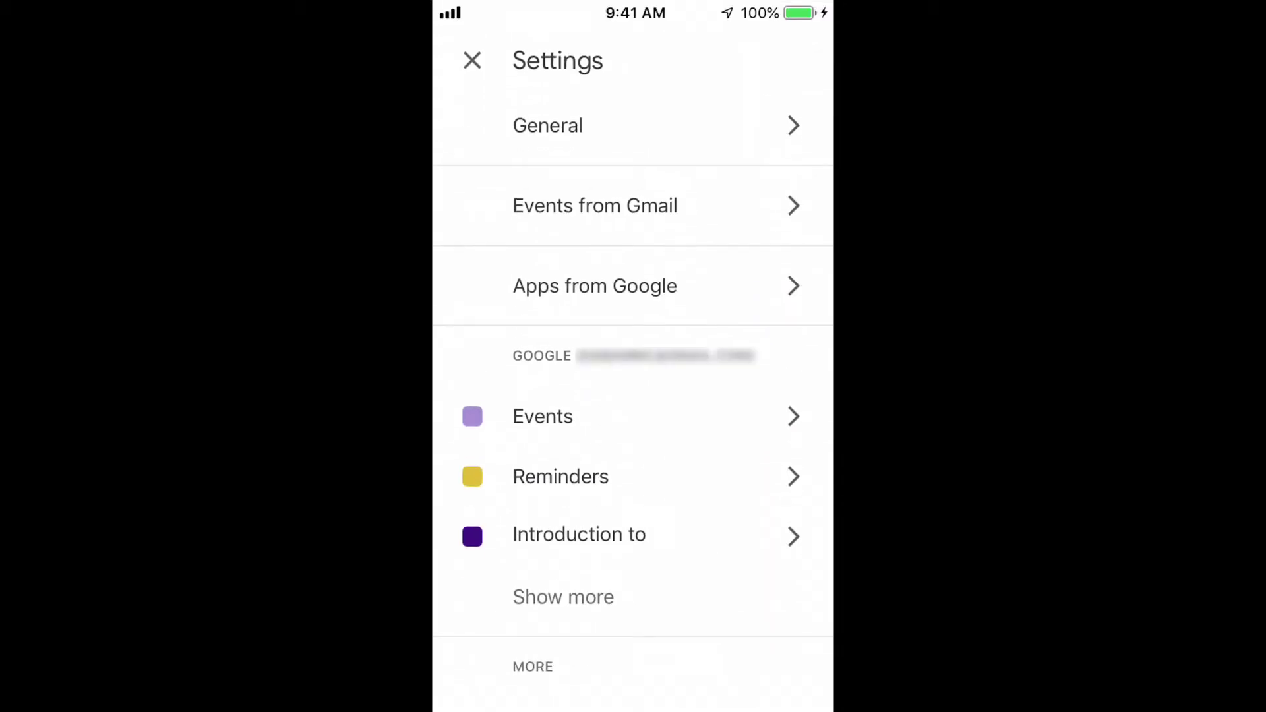
pyautogui.scroll(-5, 633, 395)
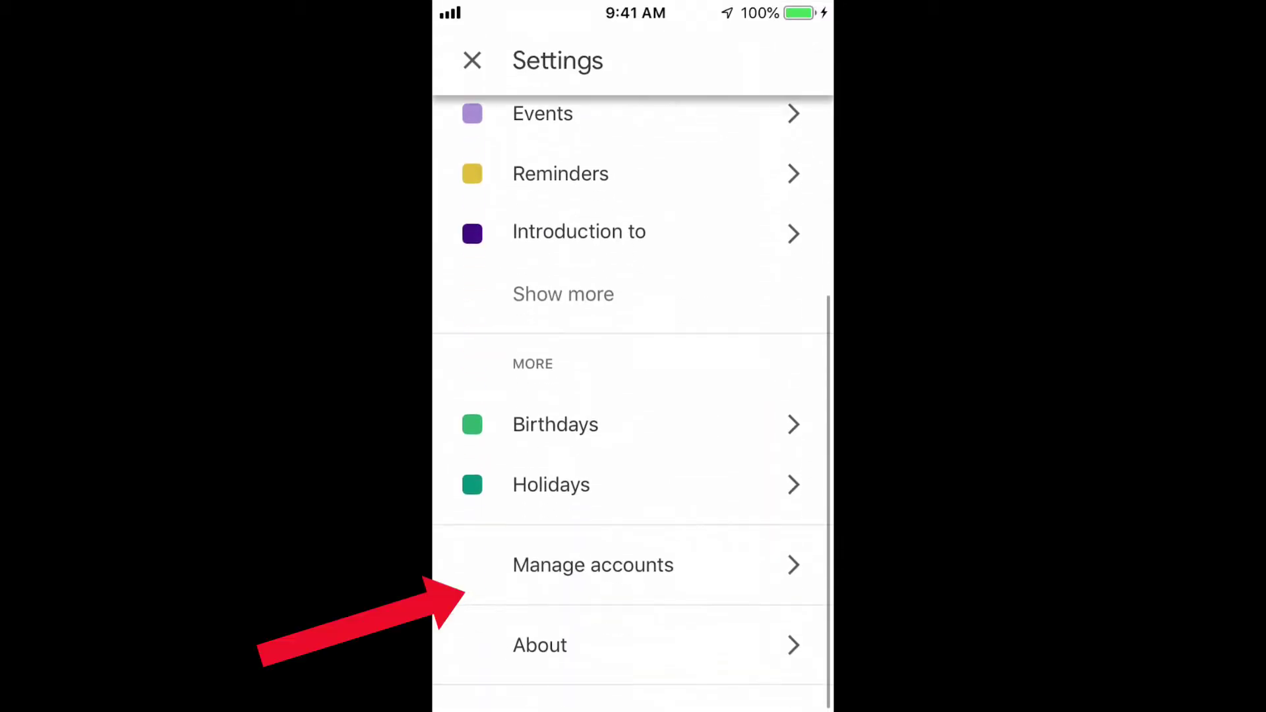
pyautogui.click(593, 591)
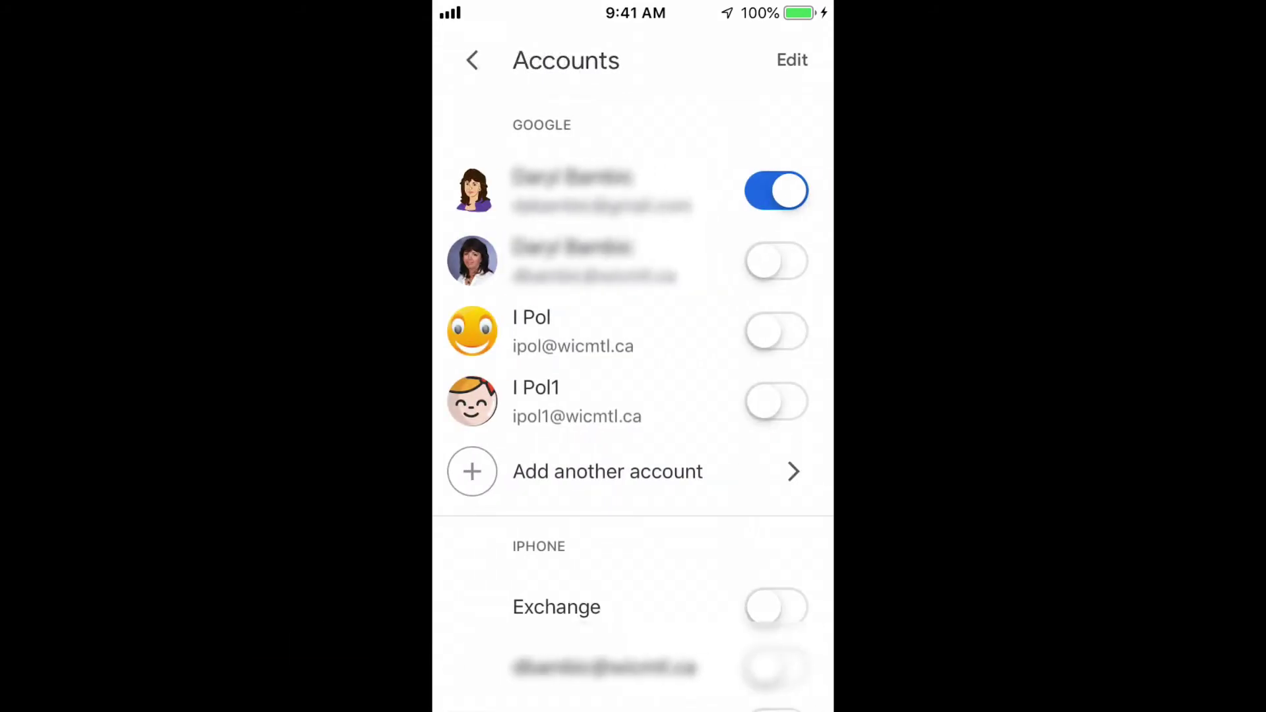
pyautogui.click(776, 190)
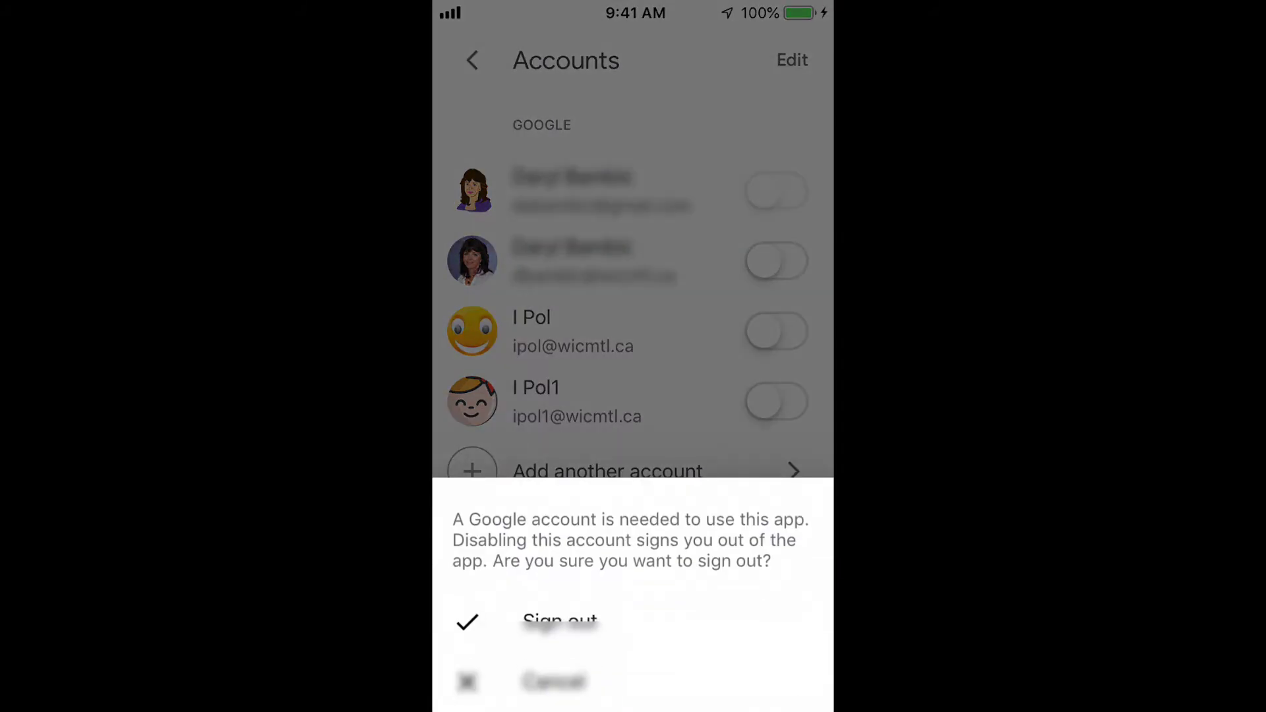
pyautogui.click(554, 681)
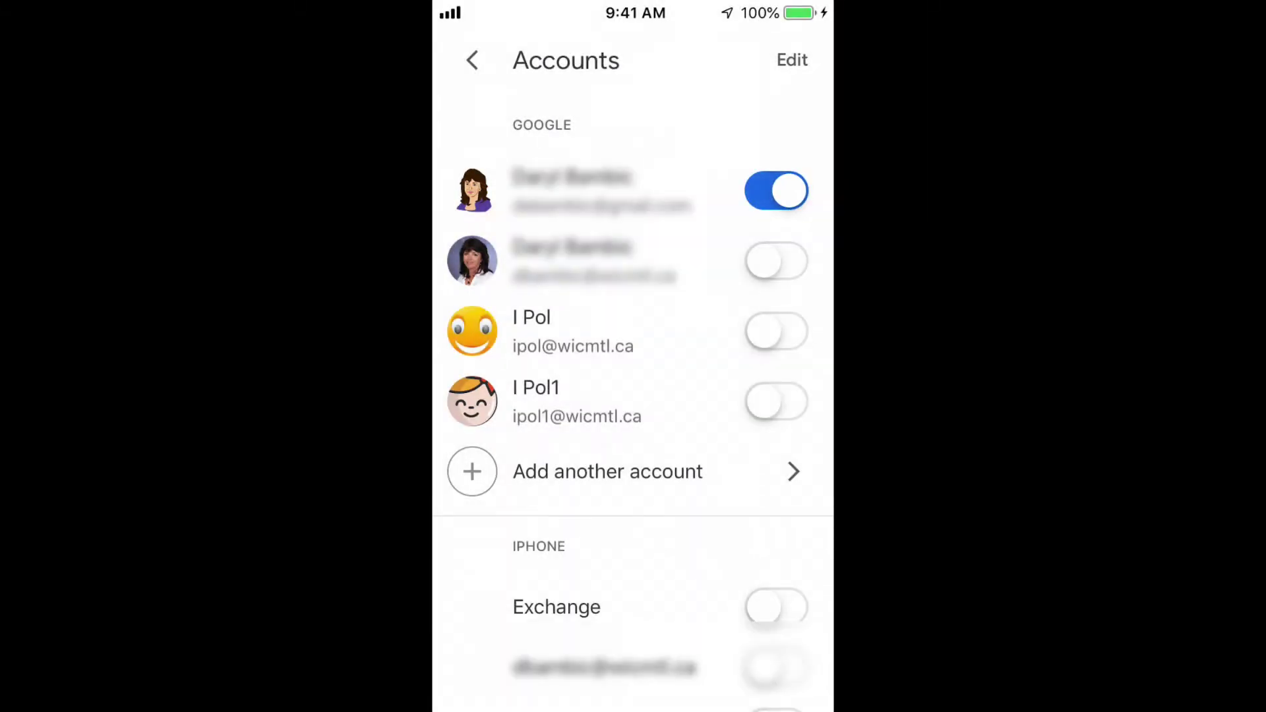
# - Toggle the second Google account on and off, and switch the active account from the first to the third
pyautogui.click(776, 262)
pyautogui.click(776, 261)
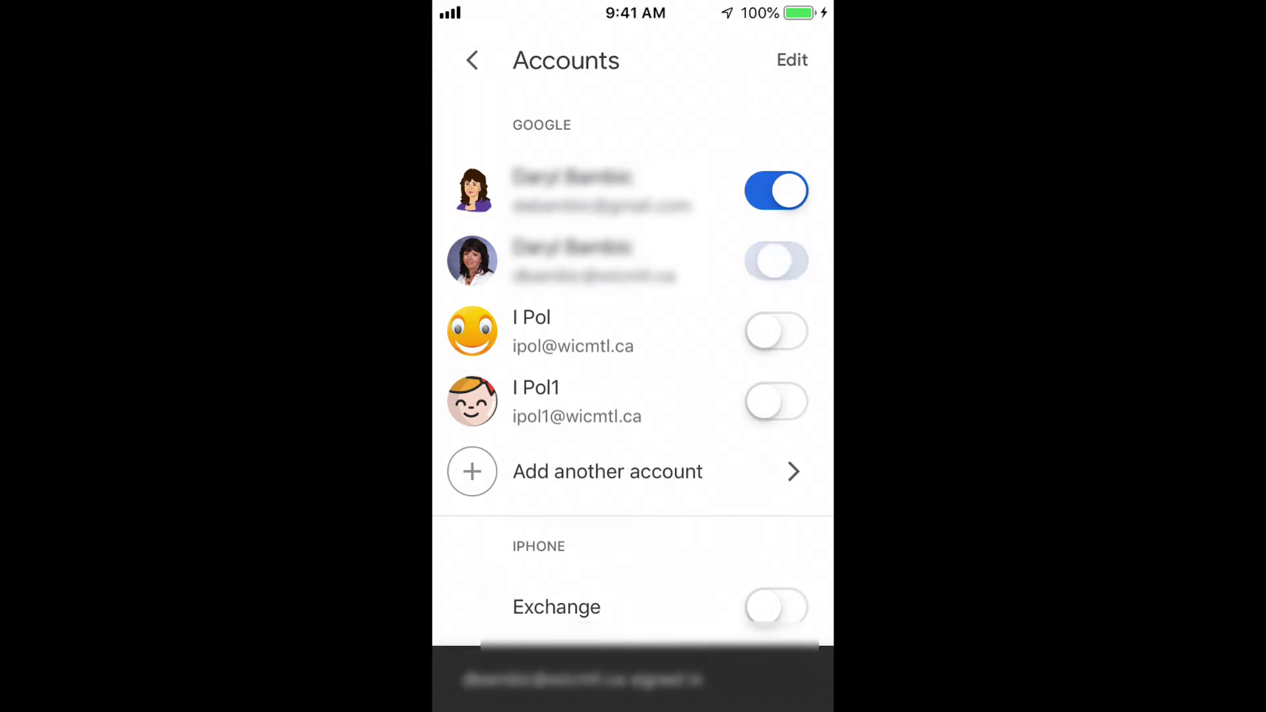
pyautogui.click(776, 331)
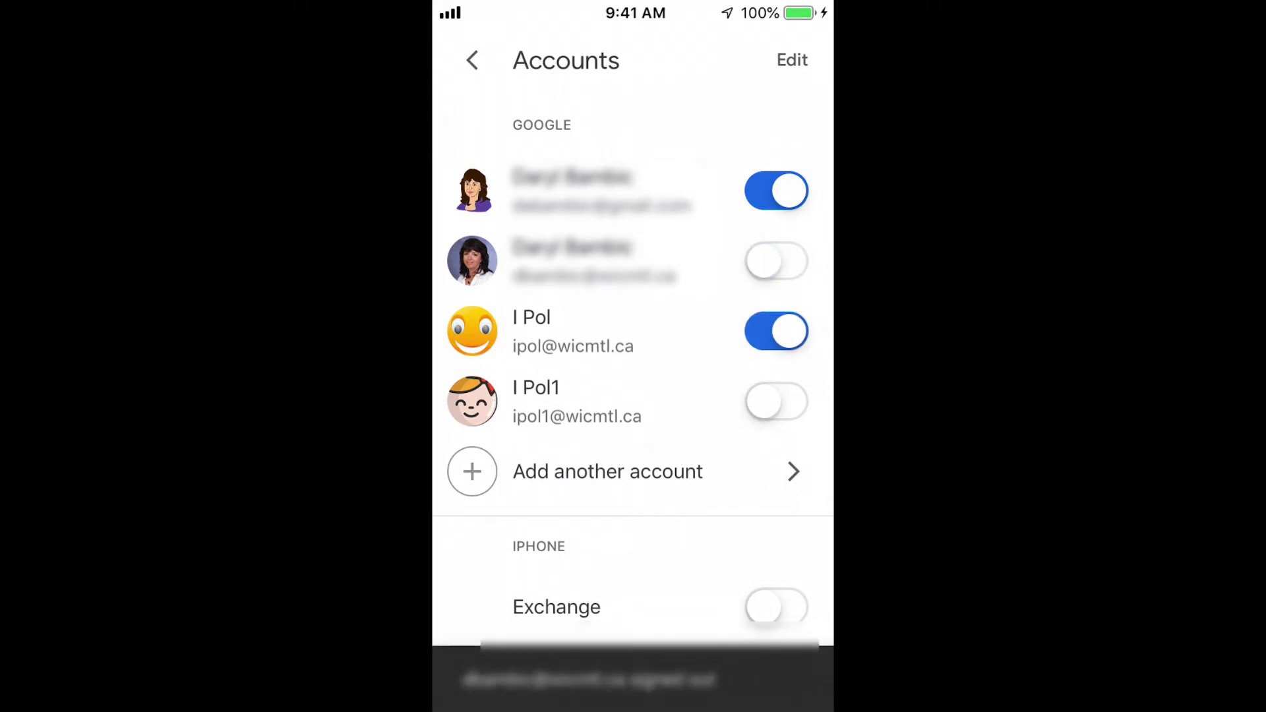
pyautogui.click(776, 191)
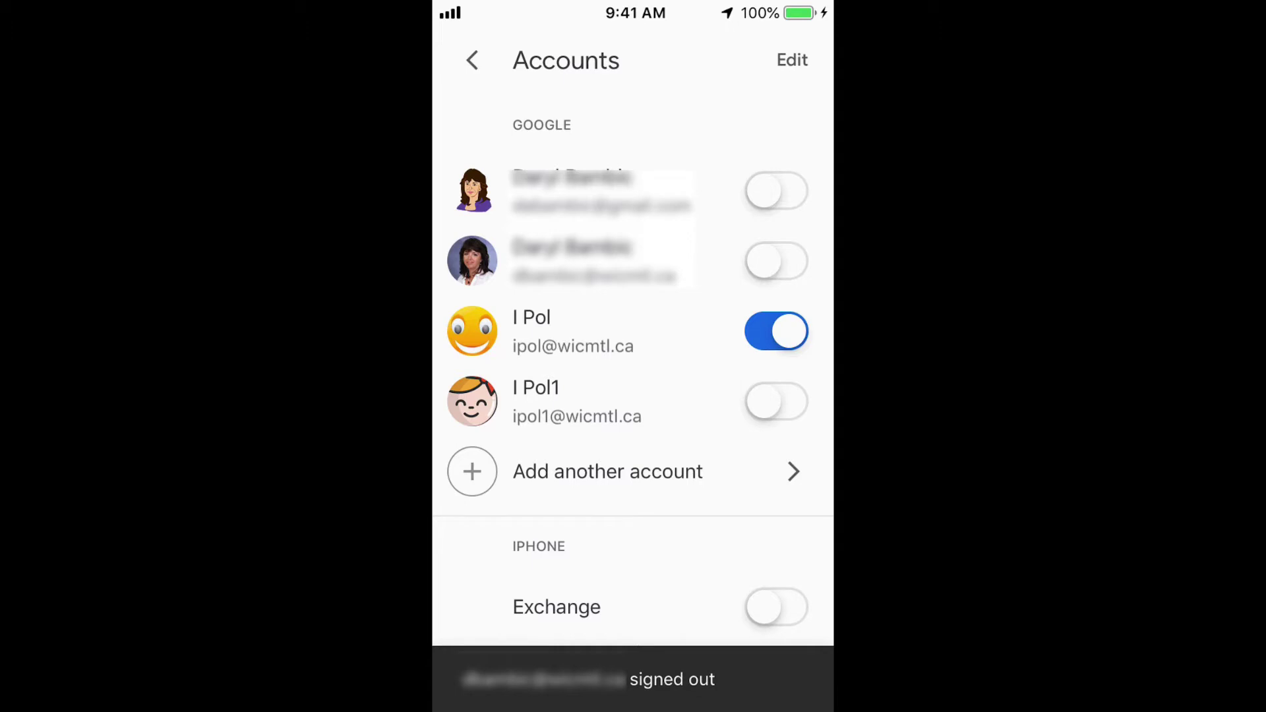
# - Return from account management to the phone's schedule and look through the September events of the enabled account
pyautogui.click(473, 60)
pyautogui.scroll(2, 633, 370)
pyautogui.click(472, 60)
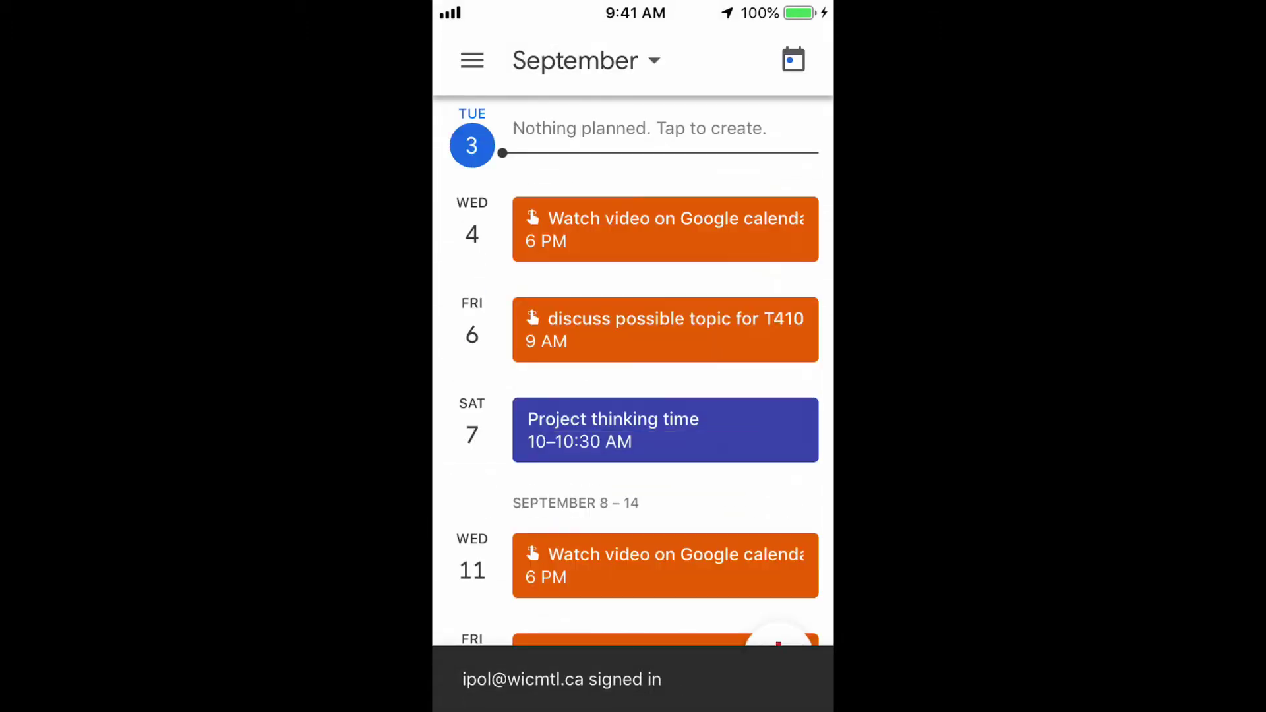
pyautogui.scroll(2, 633, 369)
pyautogui.scroll(-5, 633, 369)
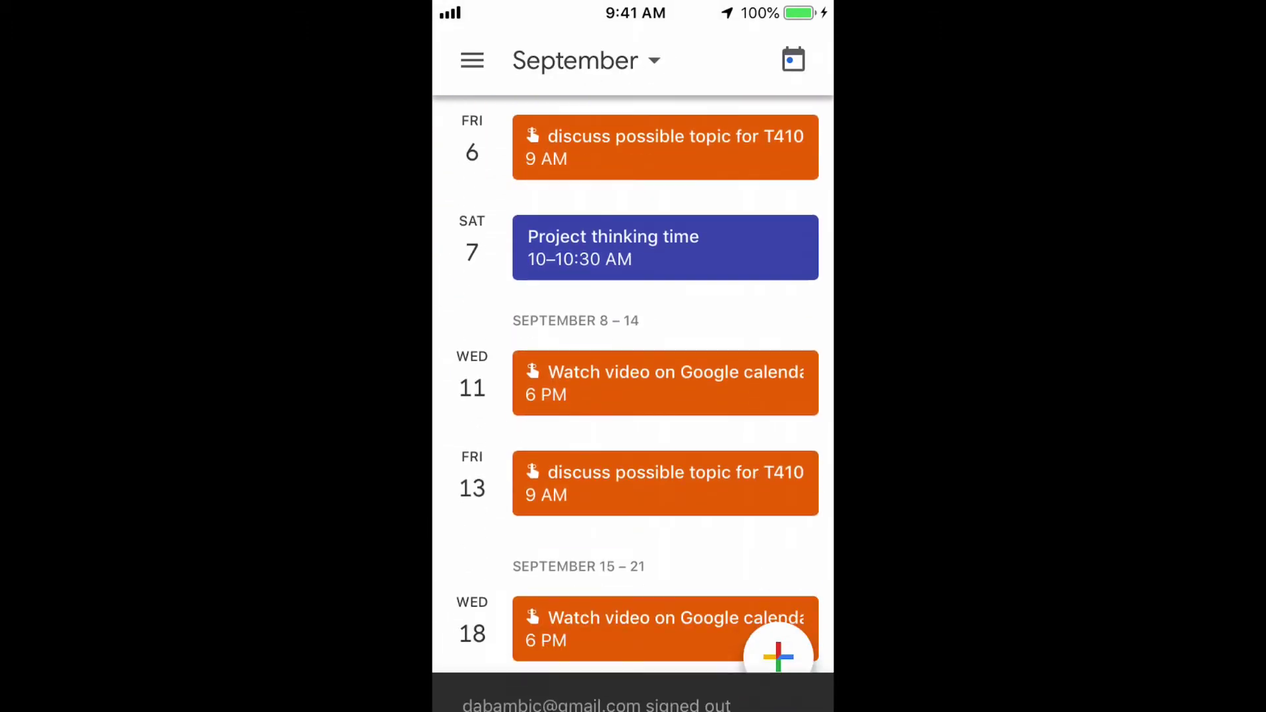
pyautogui.scroll(5, 633, 370)
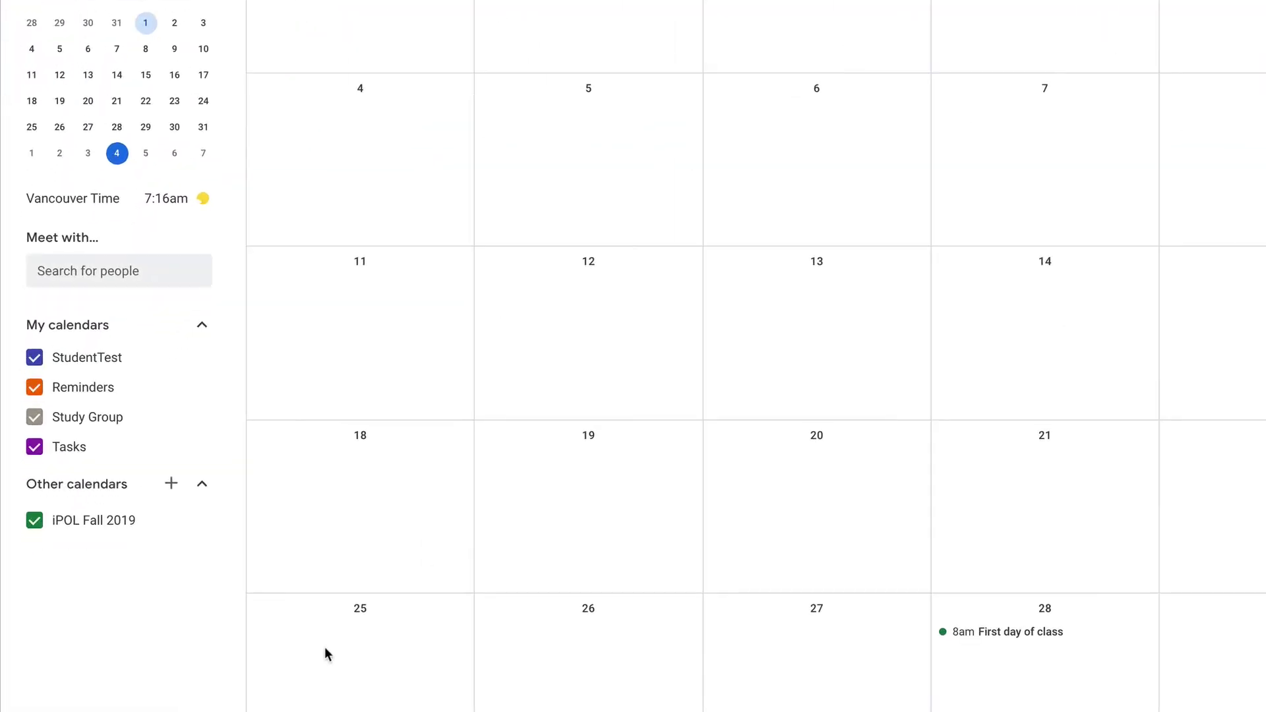
# - Show the options for adding other calendars in the browser, and dismiss them along with the untitled August 18 event draft
pyautogui.click(172, 486)
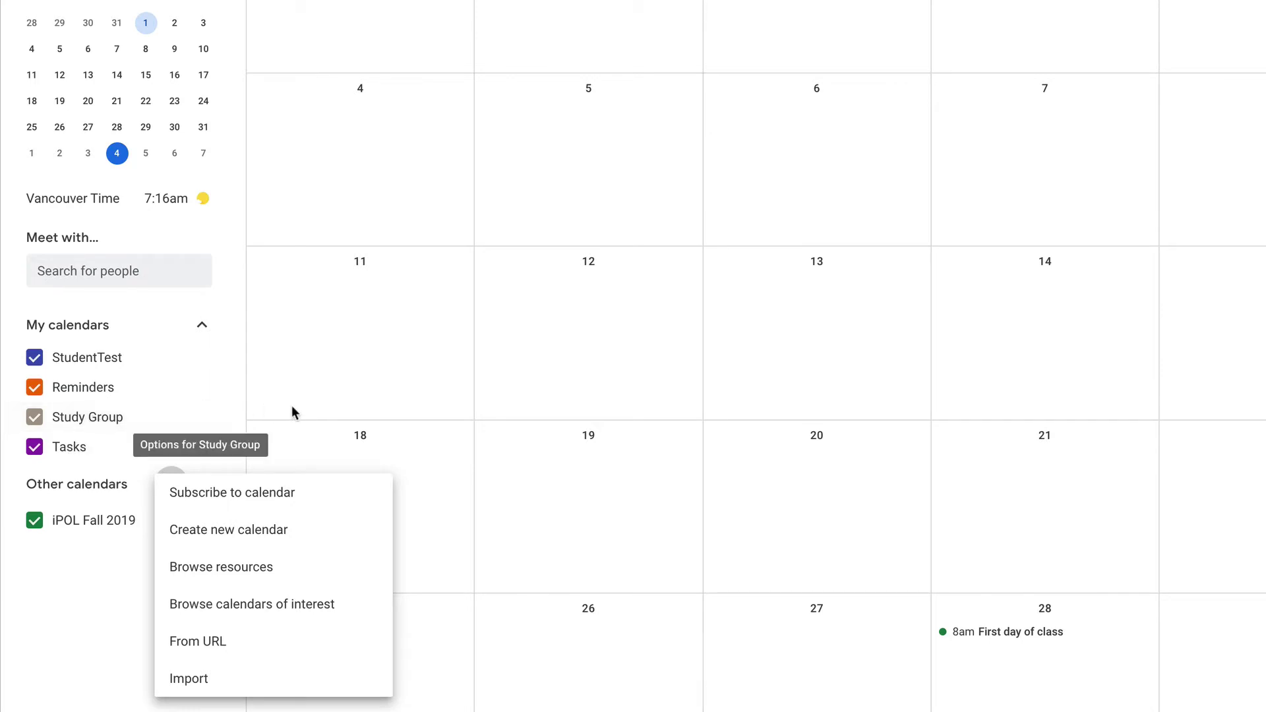
pyautogui.click(445, 489)
pyautogui.click(444, 488)
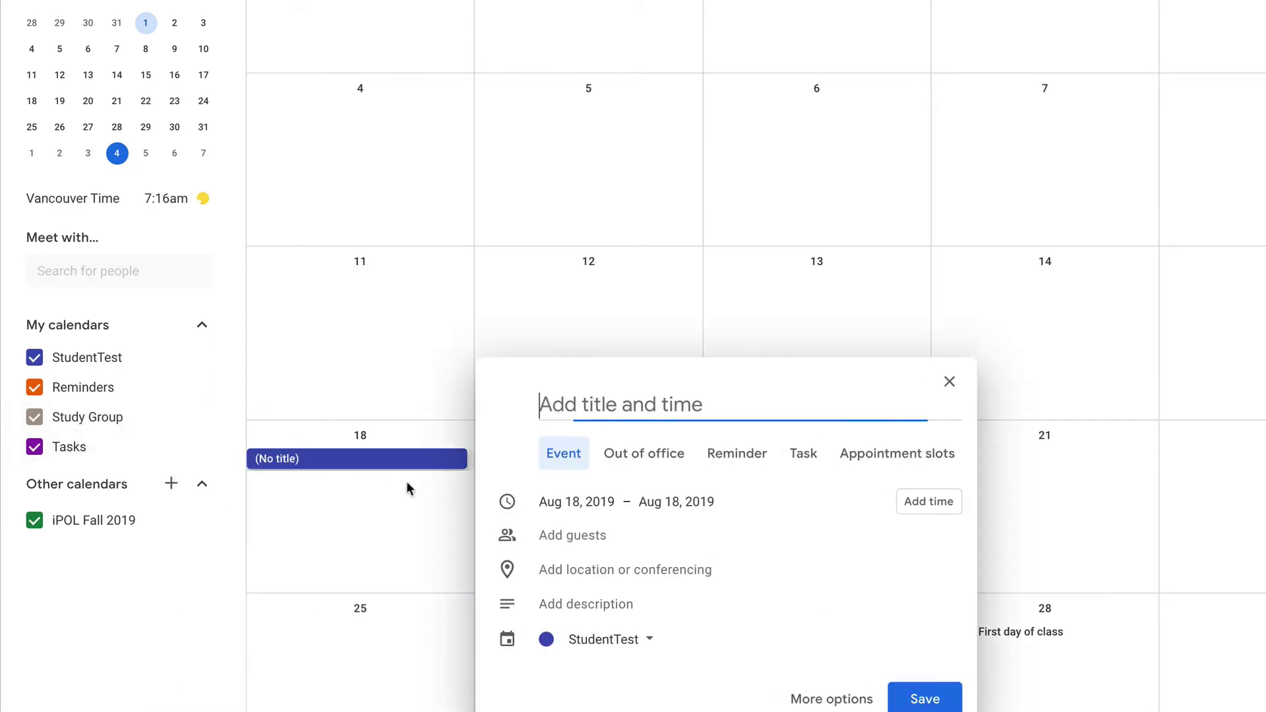
pyautogui.click(950, 383)
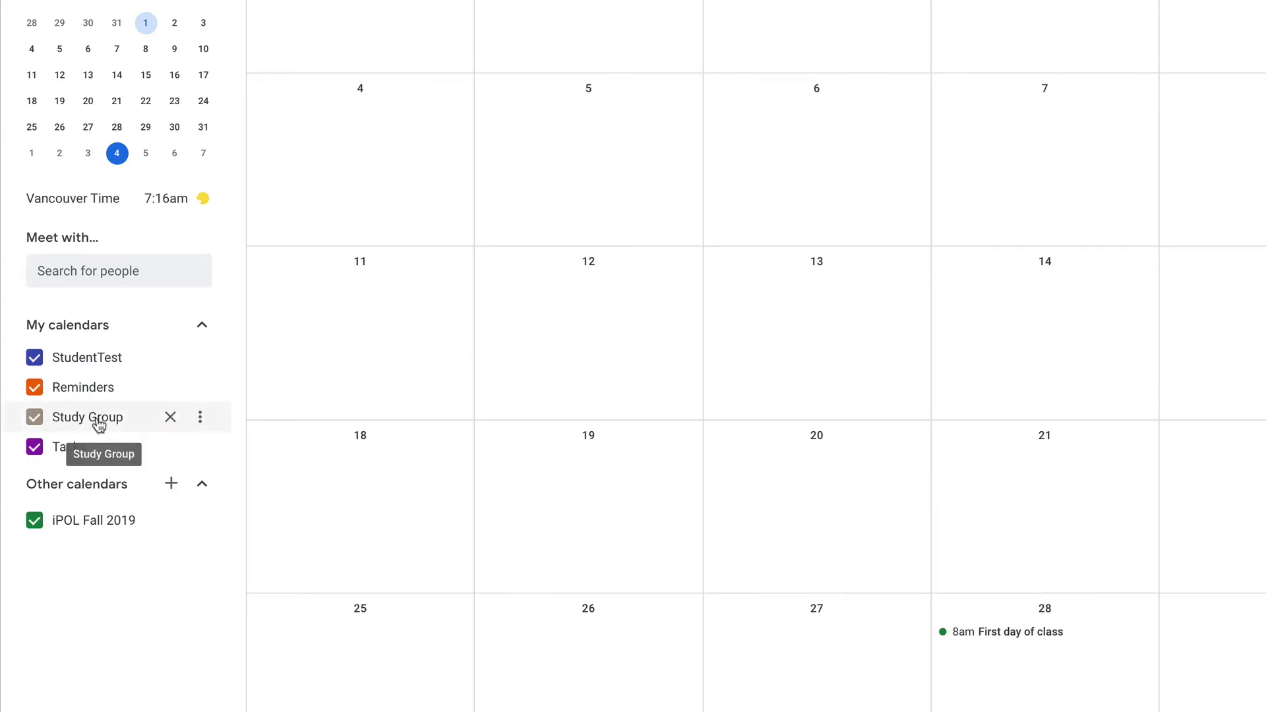
# - Show the Study Group calendar's options, and open that calendar's section in the calendar settings
pyautogui.click(200, 419)
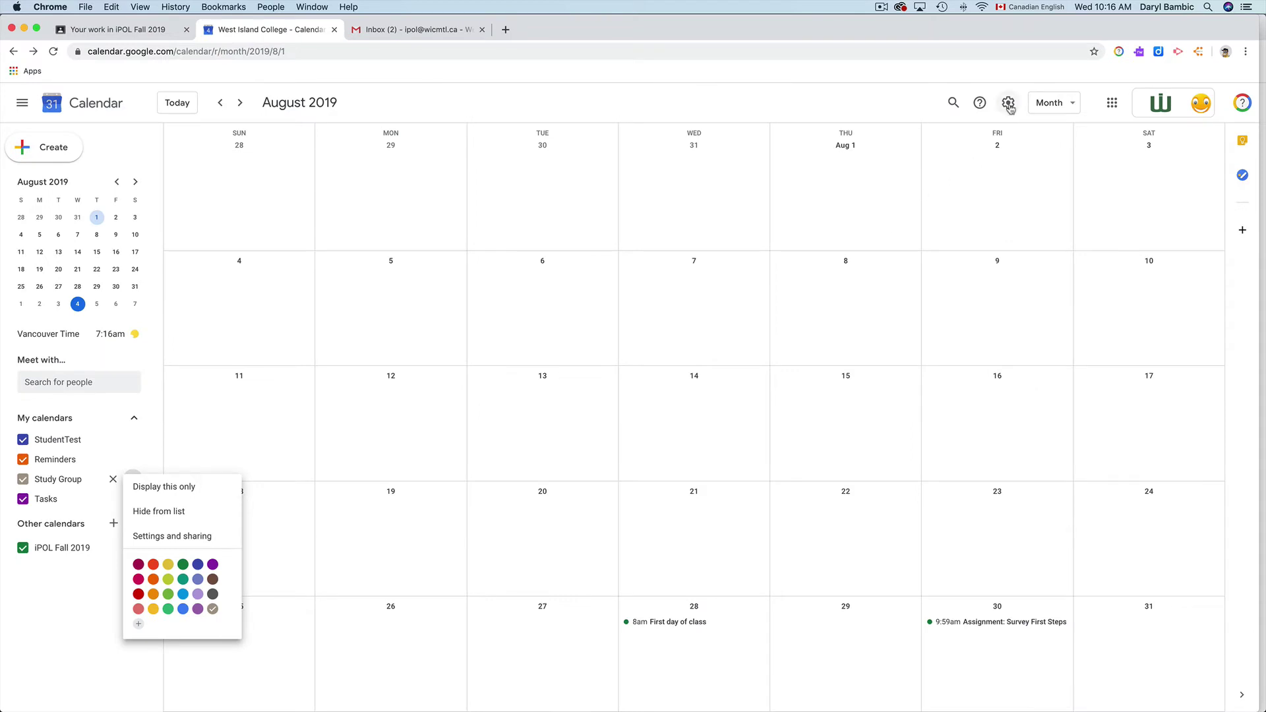
pyautogui.click(1008, 106)
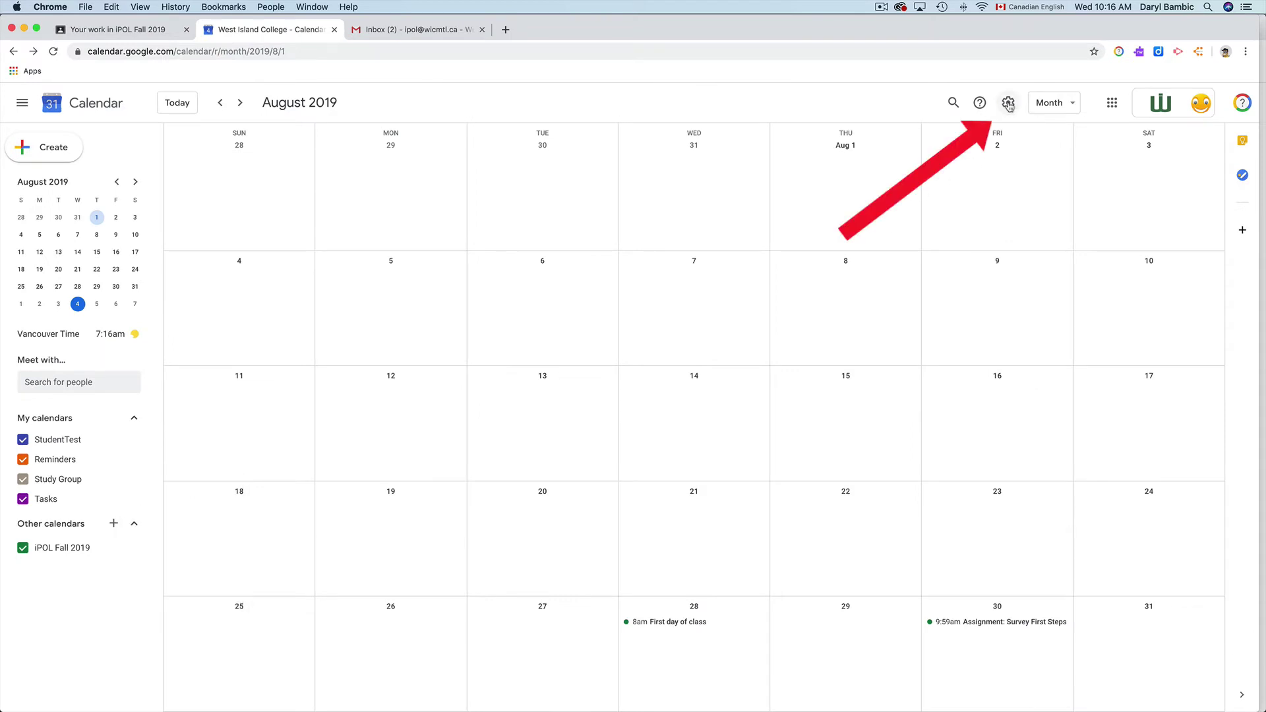
pyautogui.click(1008, 106)
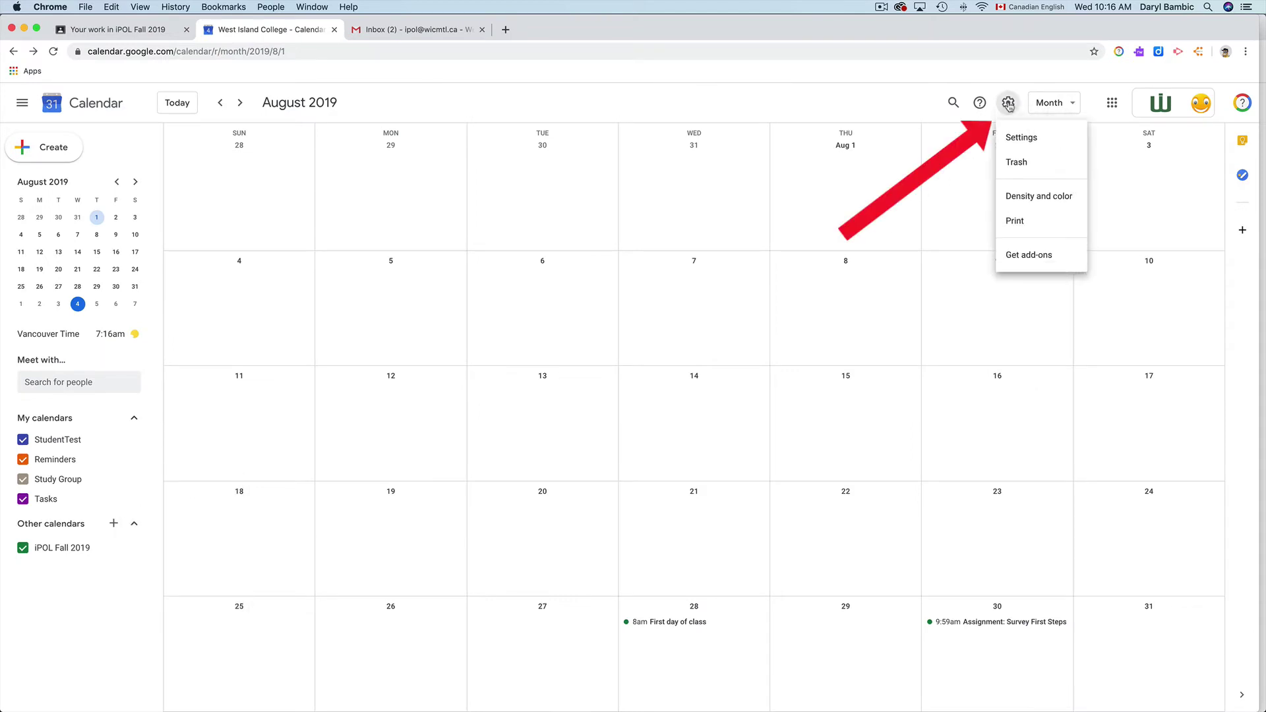
pyautogui.click(1019, 140)
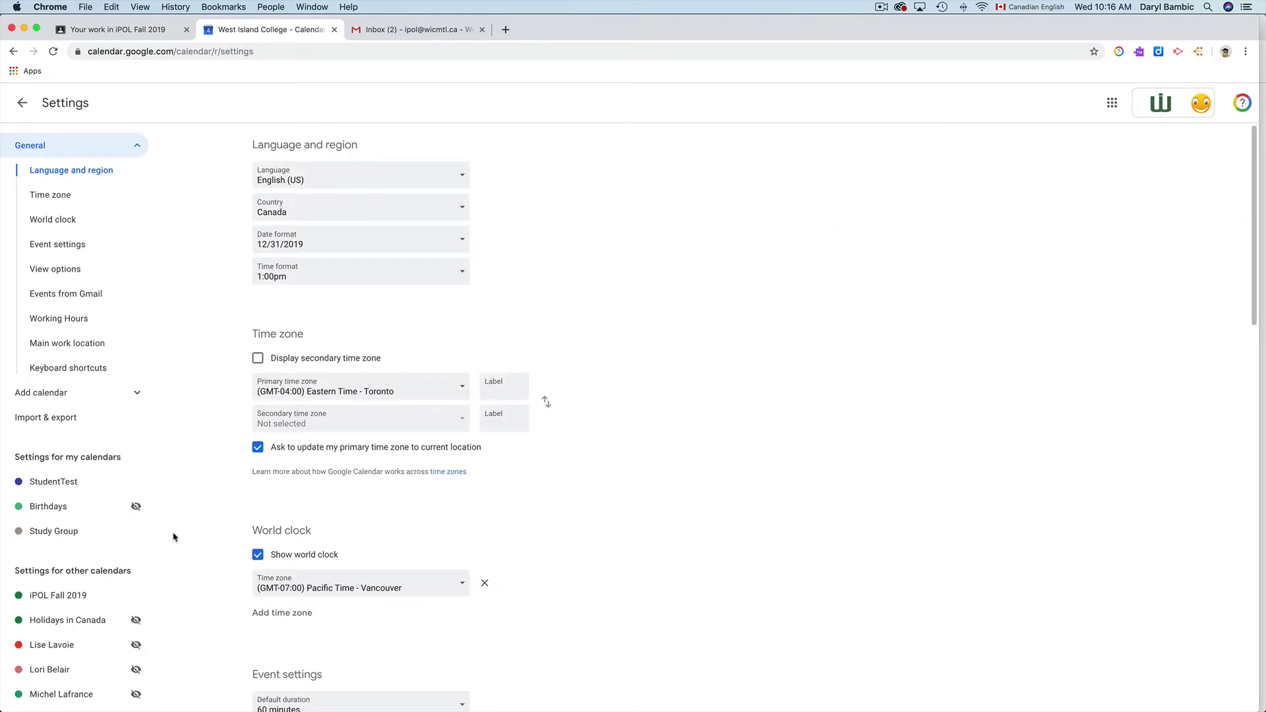
pyautogui.click(38, 532)
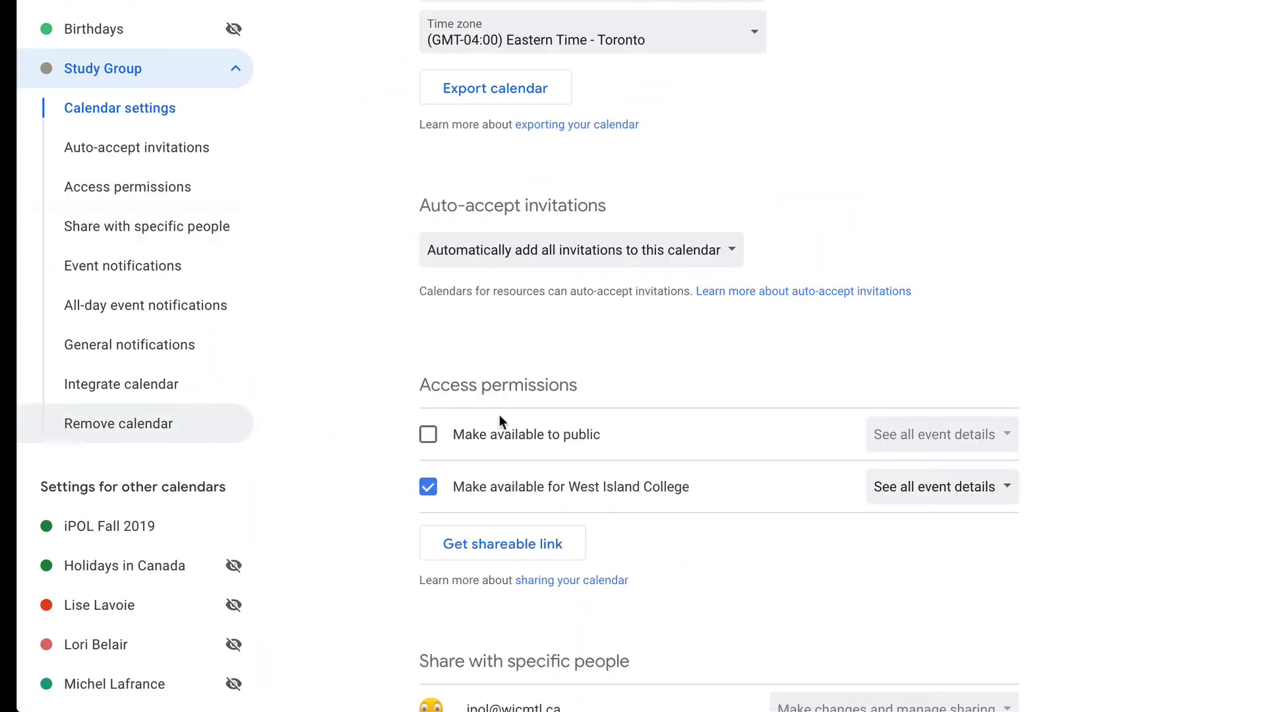
# - Open the dialog for sharing the Study Group calendar with specific people, and dismiss it without adding anyone
pyautogui.scroll(-3, 865, 515)
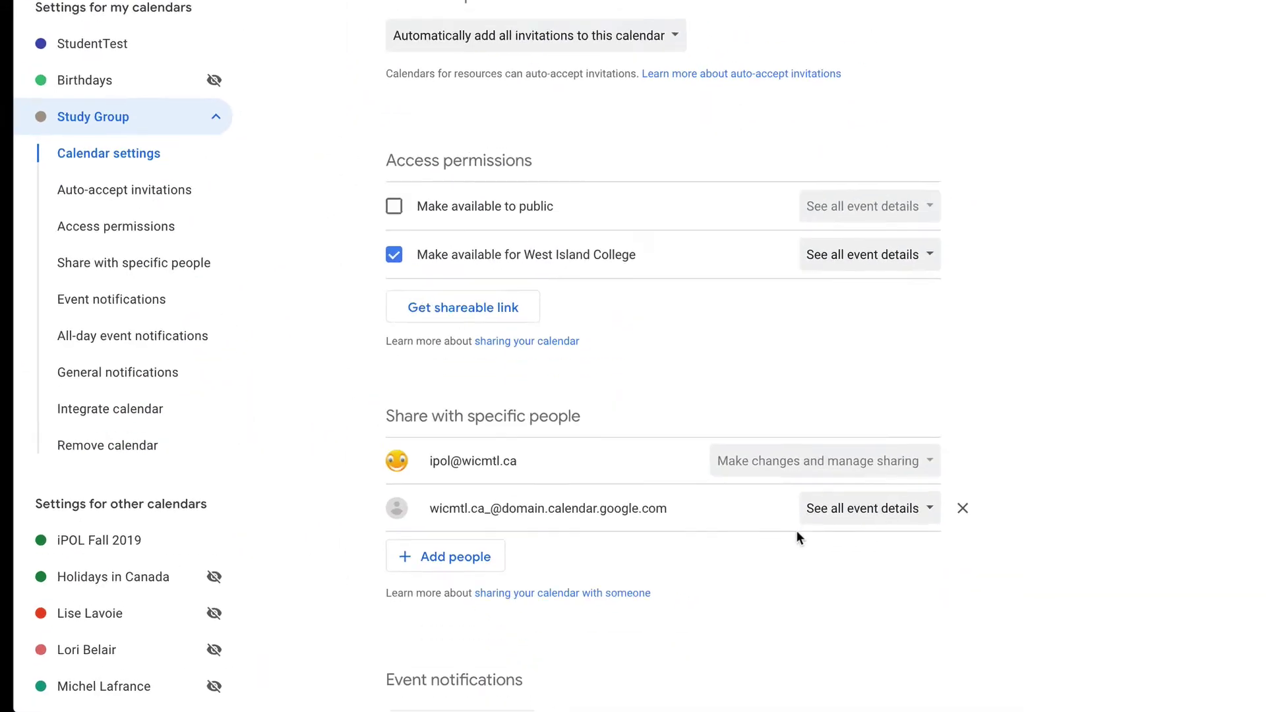
pyautogui.scroll(-4, 796, 538)
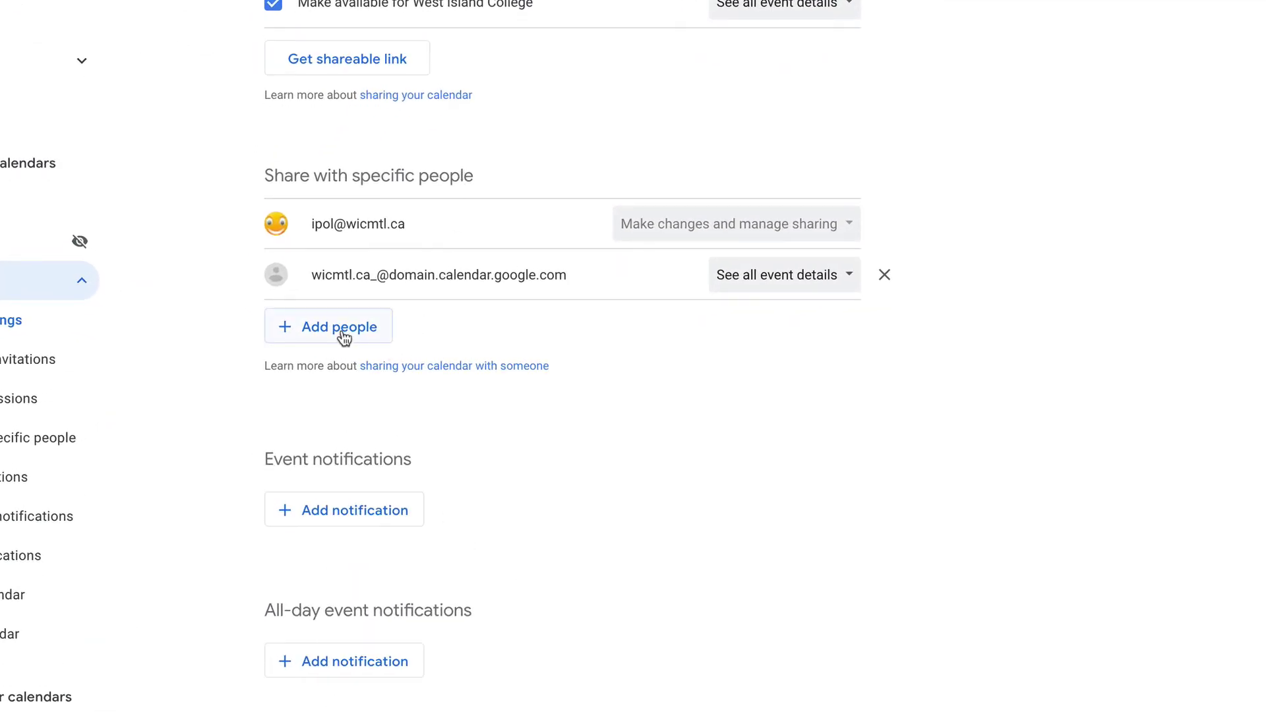
pyautogui.click(340, 331)
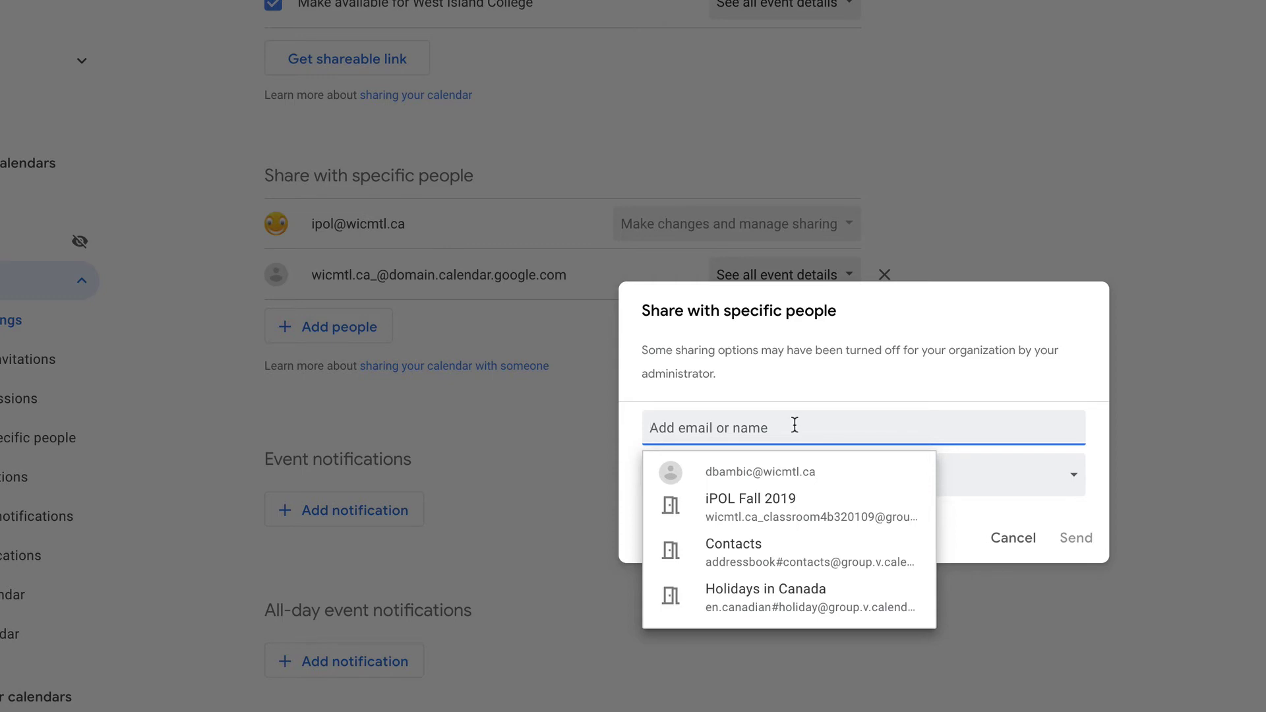
pyautogui.click(535, 426)
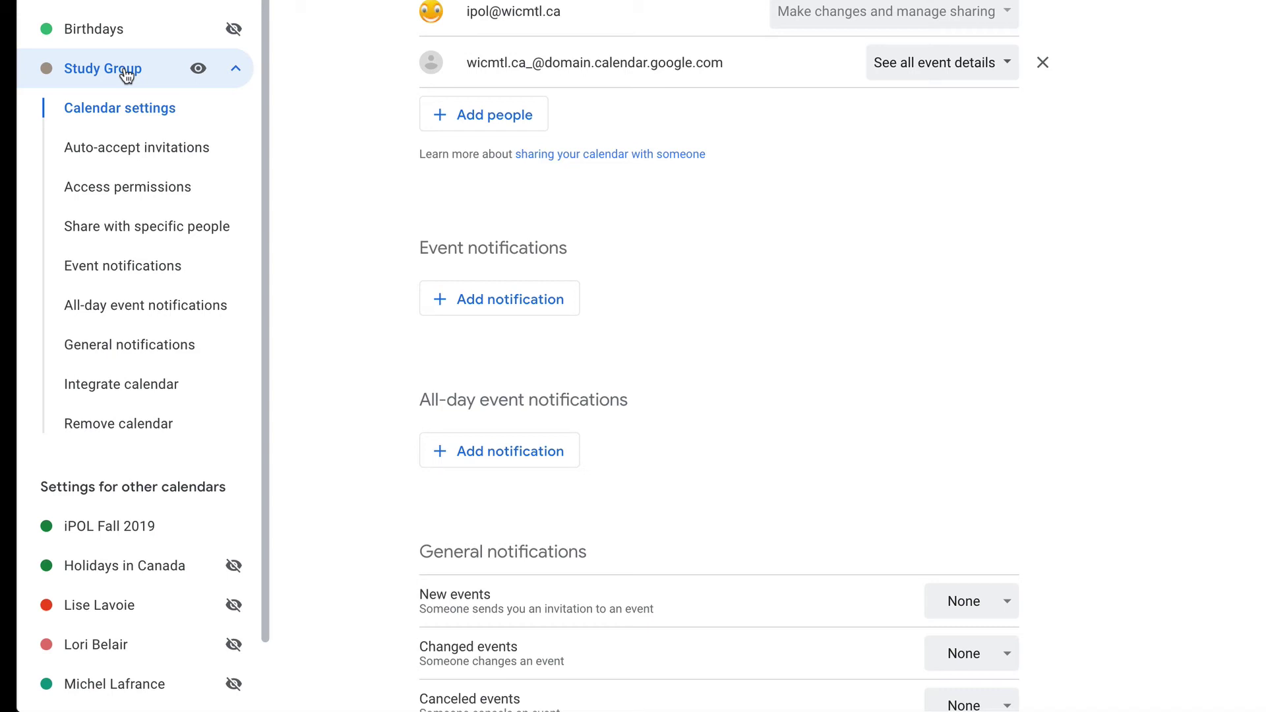
# - Change the Daily agenda option in the Study Group calendar's general notifications
pyautogui.scroll(-6, 794, 274)
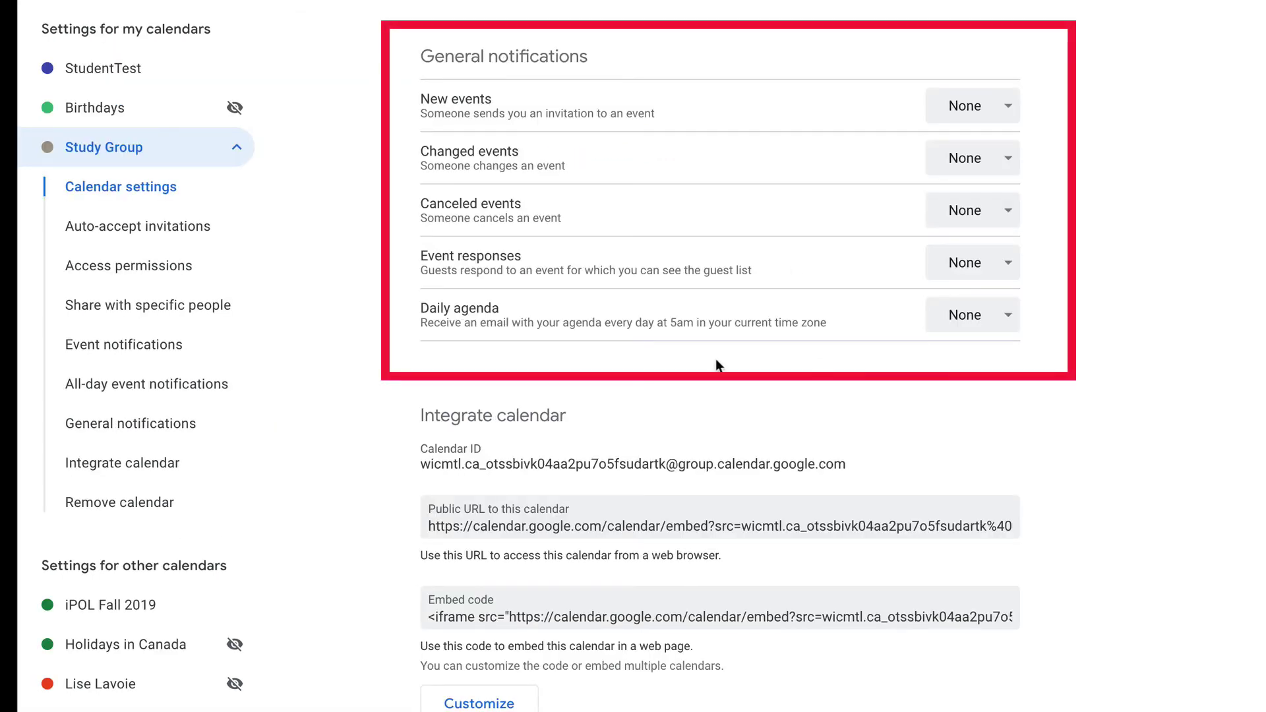
pyautogui.click(977, 324)
pyautogui.click(1006, 407)
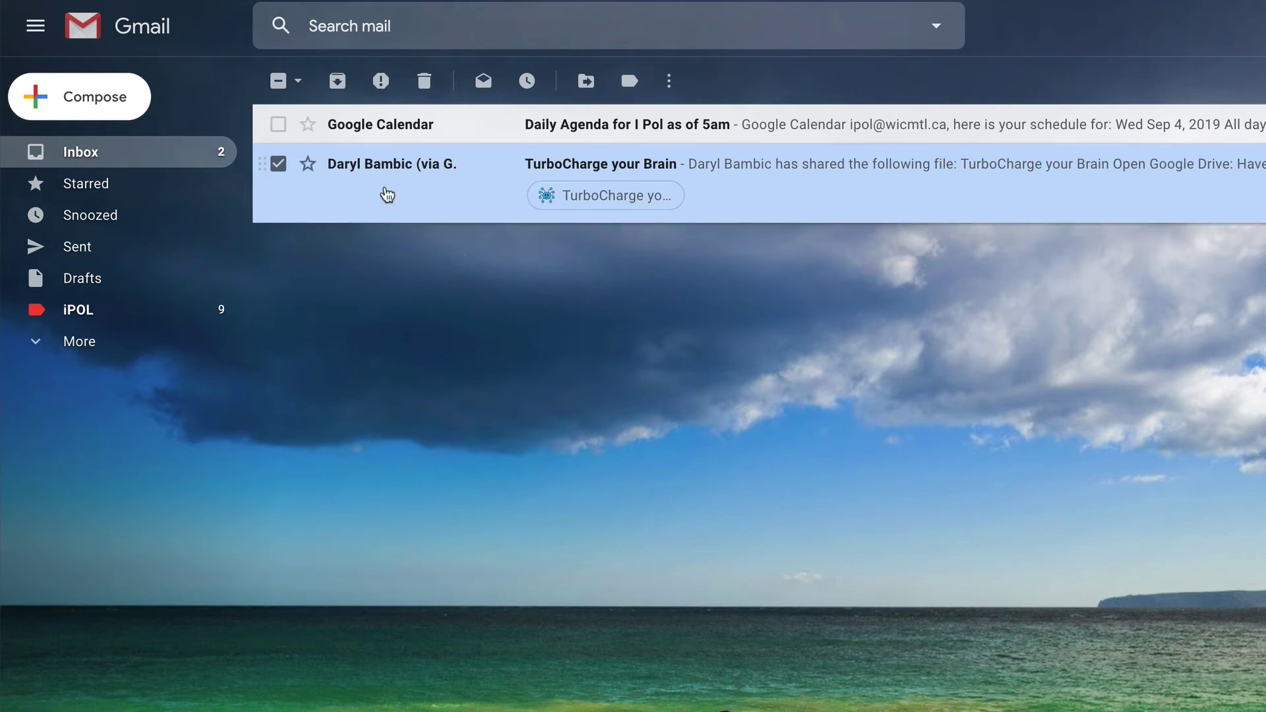
# - Switch to the Gmail inbox and open the Daily Agenda email from Google Calendar
pyautogui.click(362, 128)
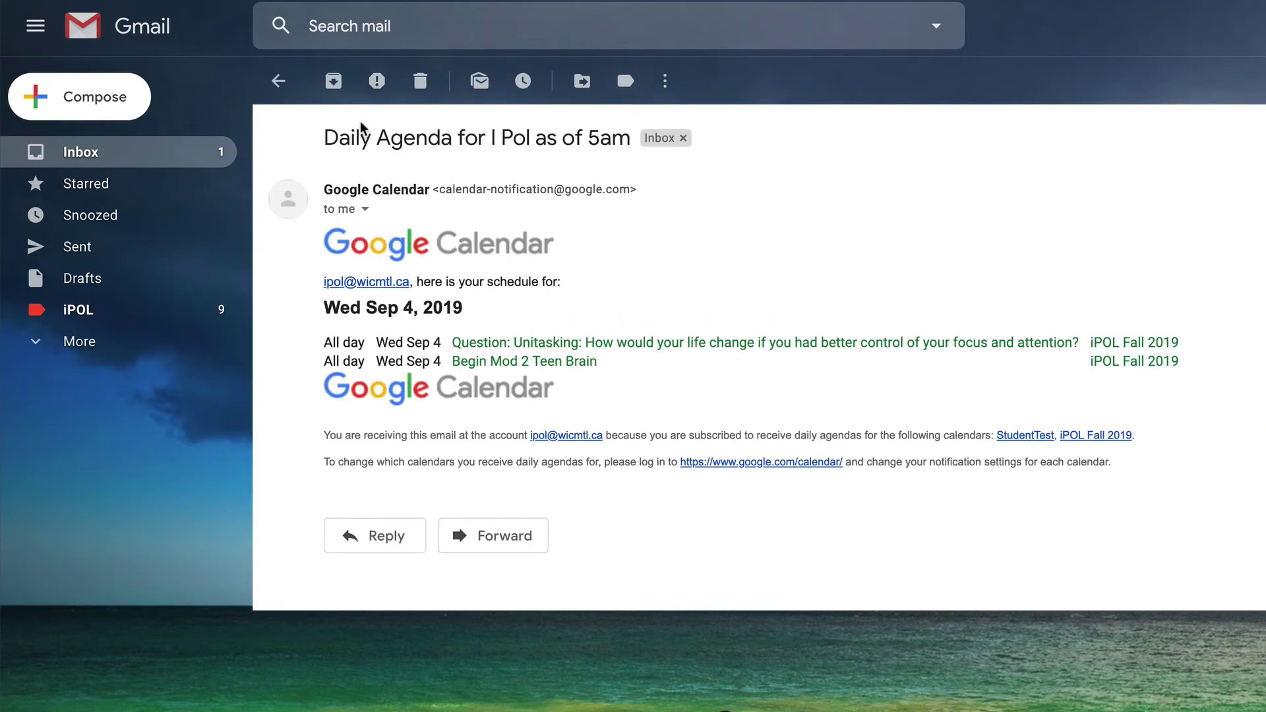